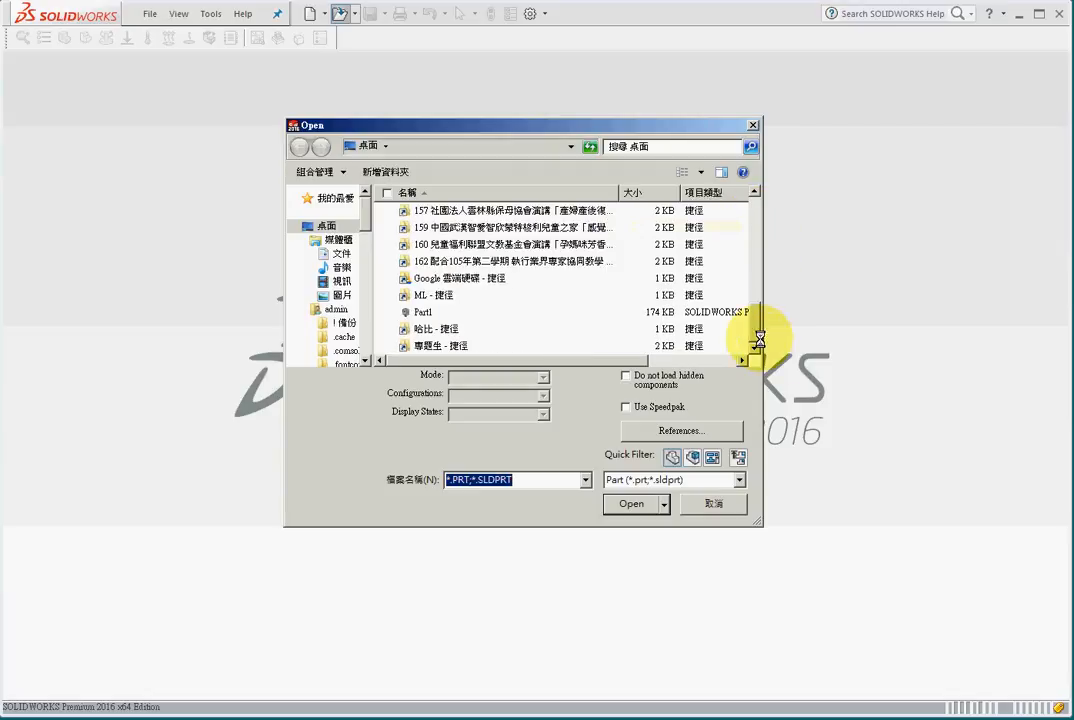
- Open the part file Part1 from the desktop
left_click(421, 311)
left_click(641, 474)
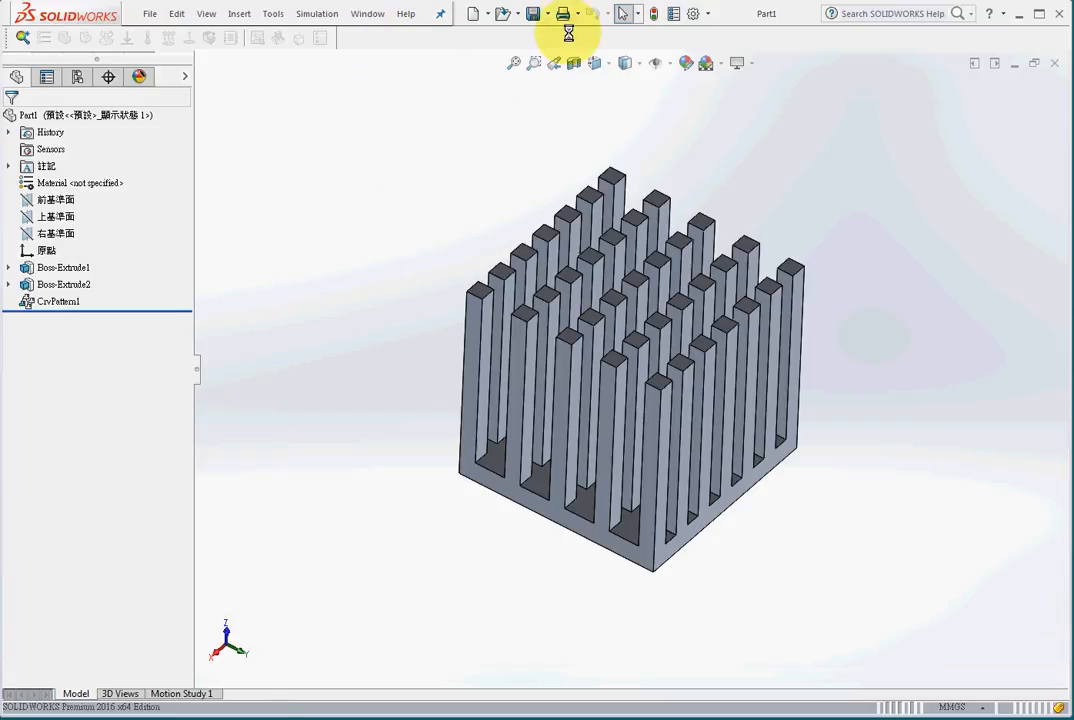
- Check the add-ins list for the LiveLink for COMSOL entries and their activation, without changing anything
left_click(707, 14)
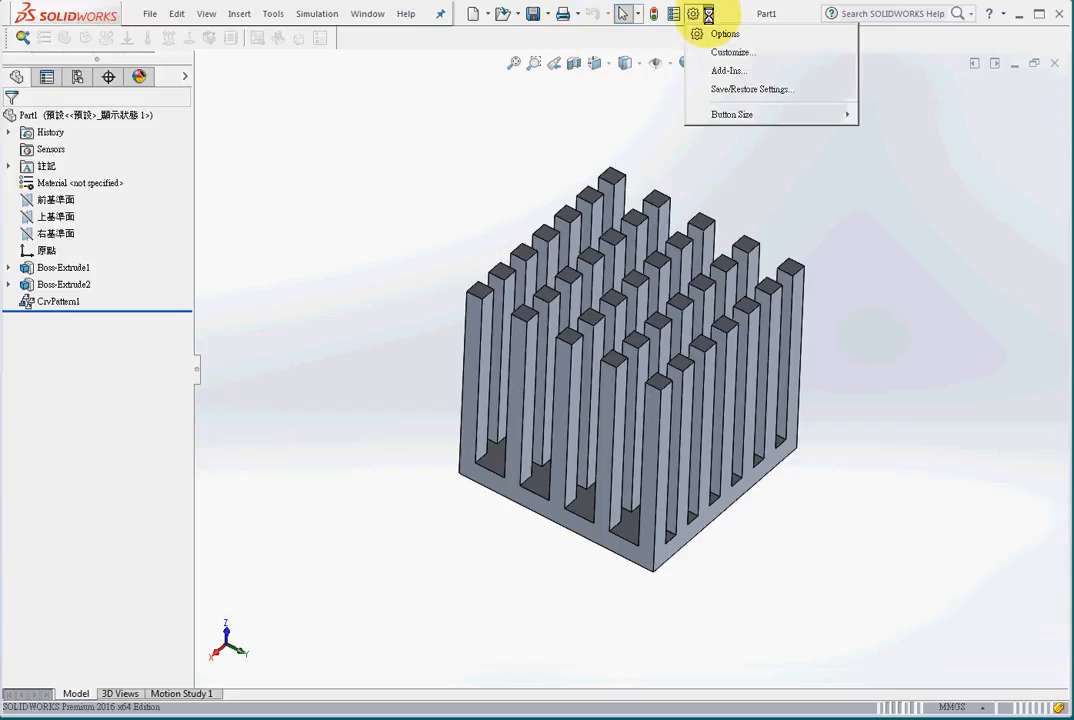
left_click(728, 71)
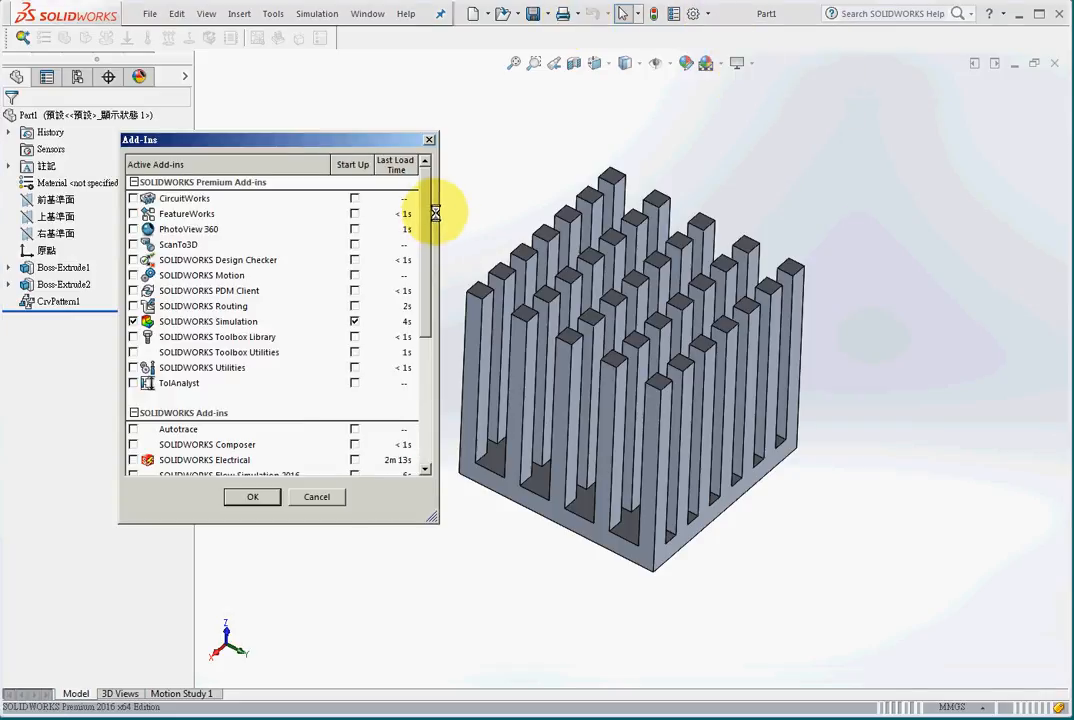
scroll(427, 218, "down", 5)
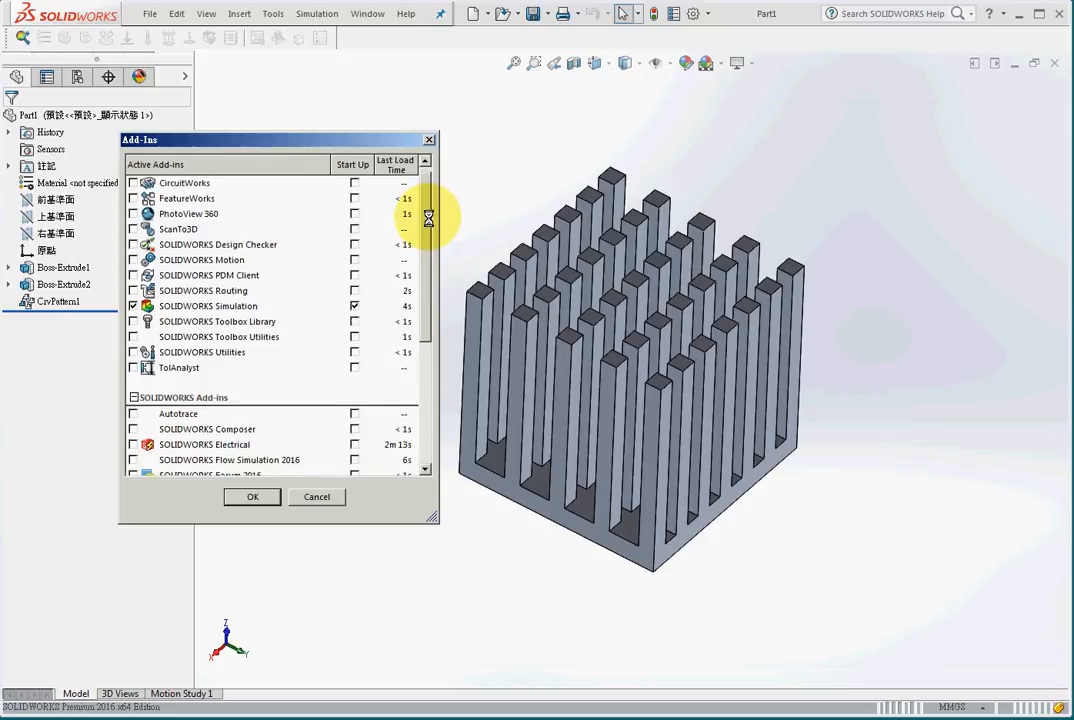
left_click(318, 496)
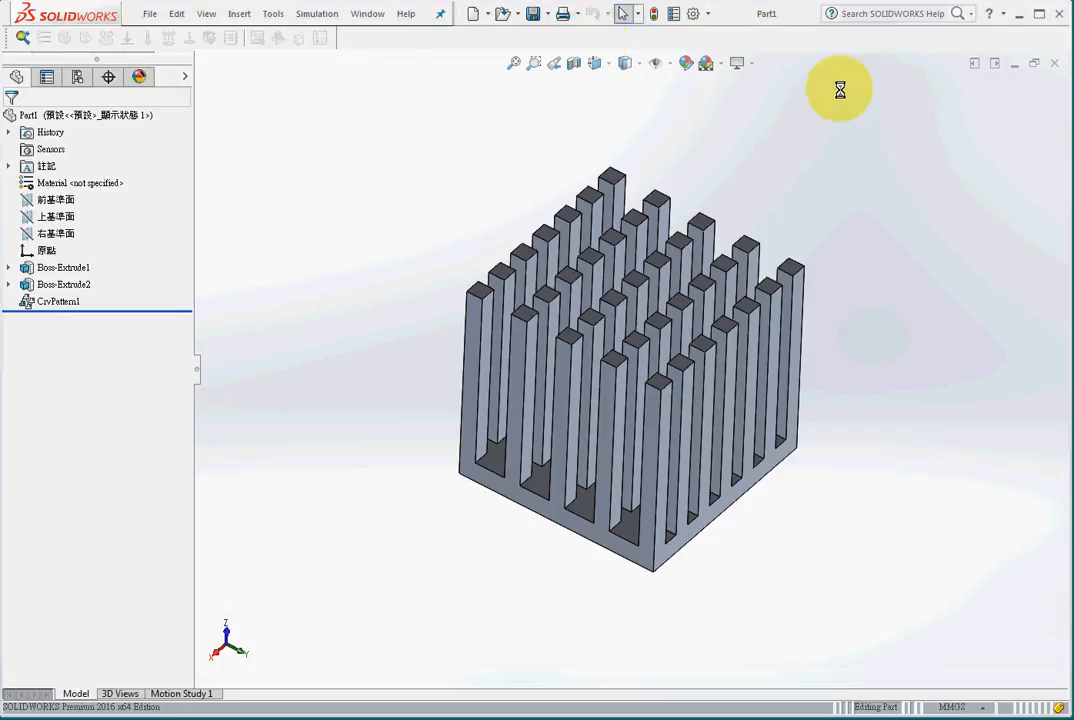
- Switch to COMSOL Multiphysics by launching the one-window version of LiveLink for COMSOL (5.2)
left_click(268, 13)
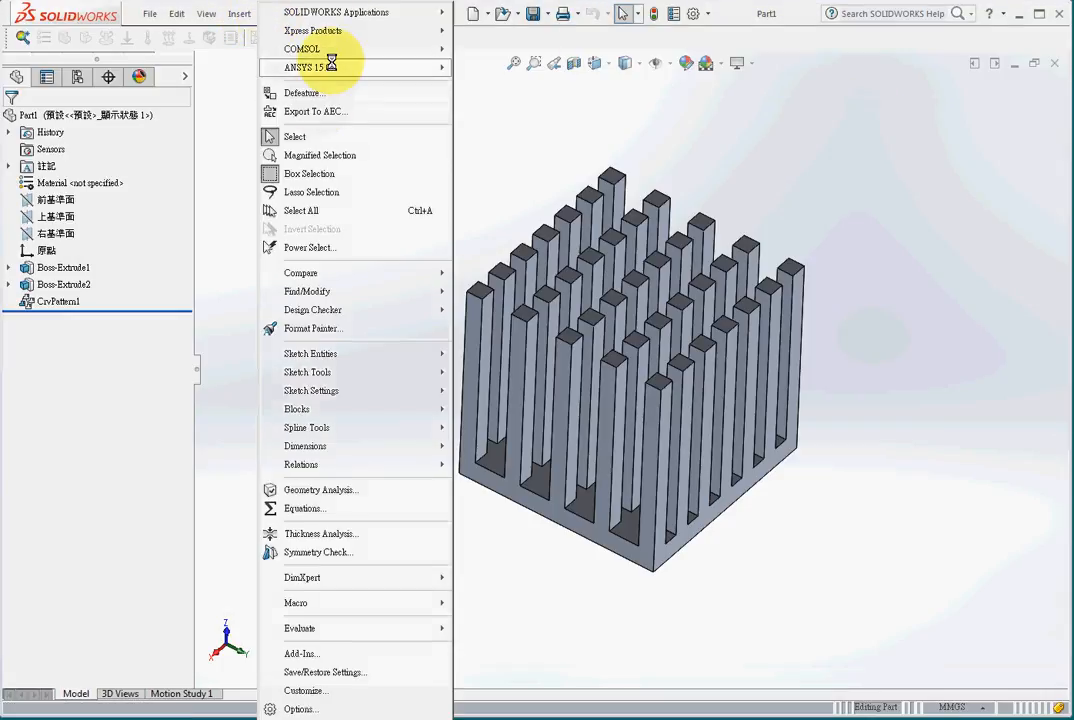
mouse_move(333, 49)
mouse_move(583, 86)
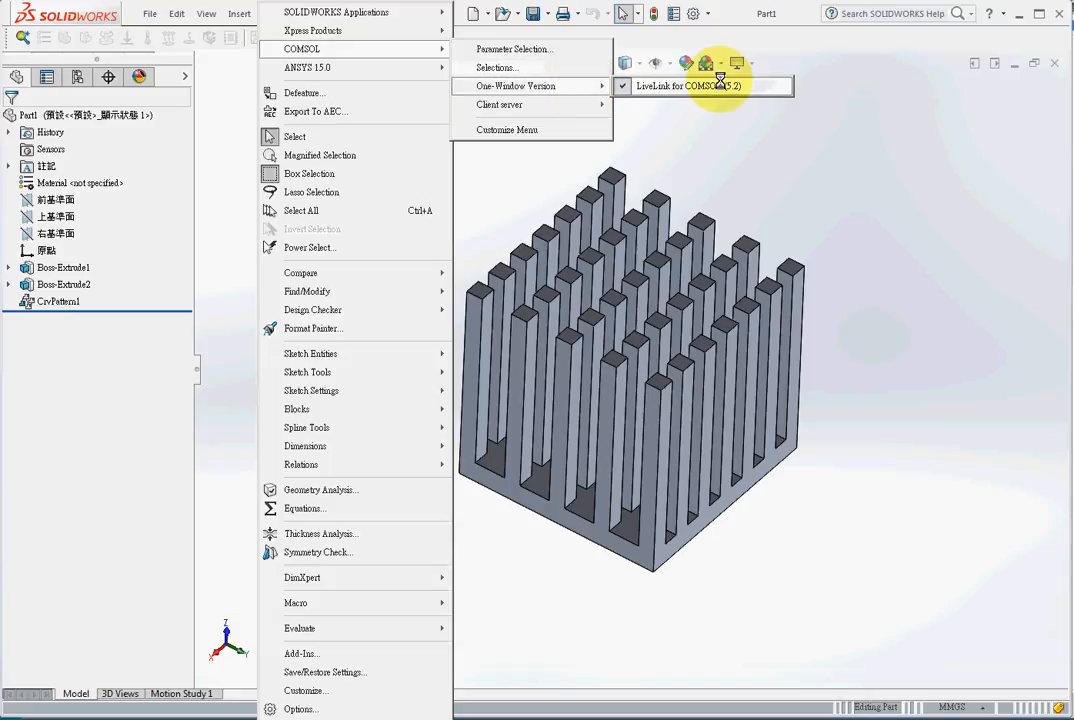
left_click(724, 87)
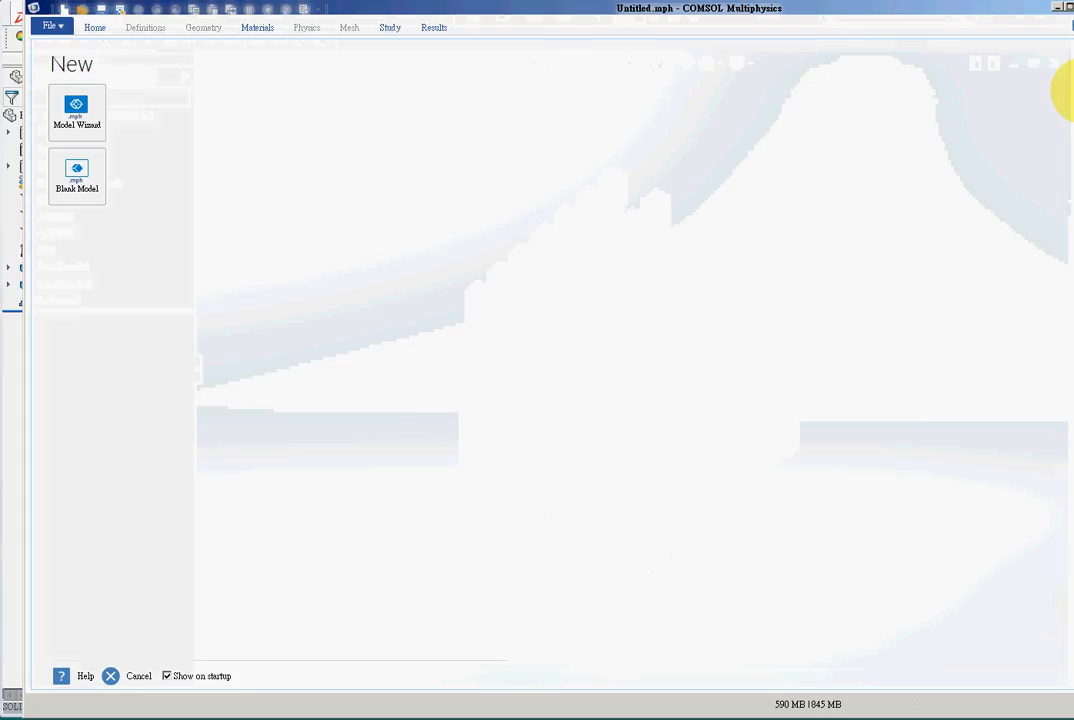
left_click_drag(901, 6, 877, 7)
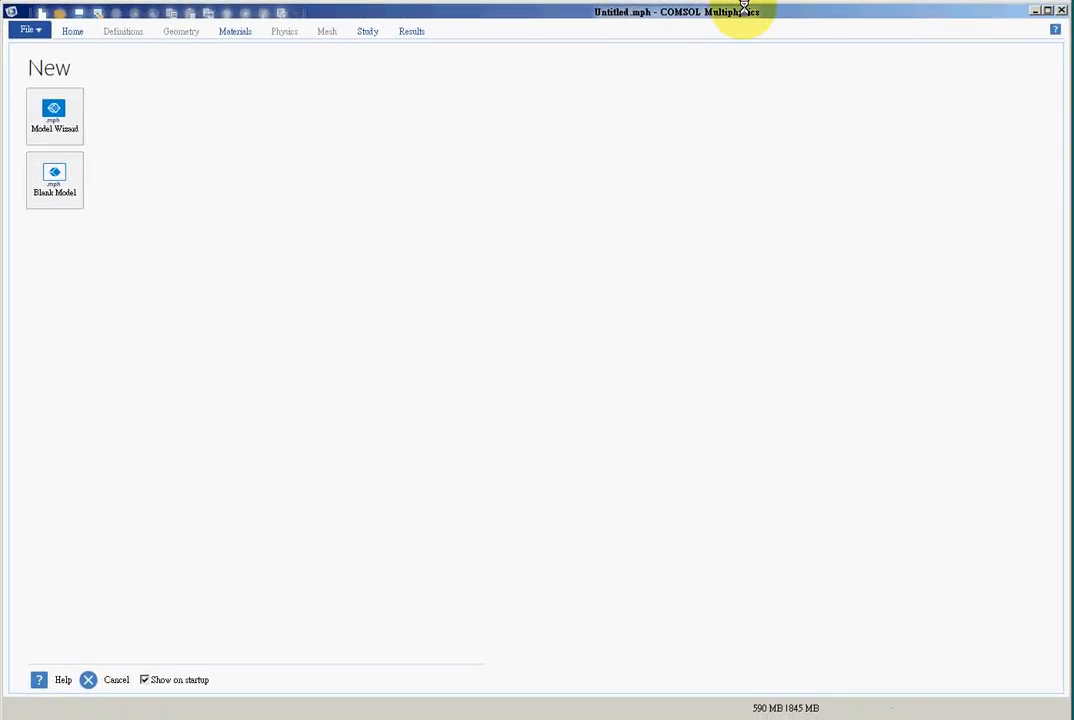
- Create a 3D model with the Model Wizard, using the Heat Transfer in Solids interface and a Stationary study
left_click(54, 112)
left_click(50, 128)
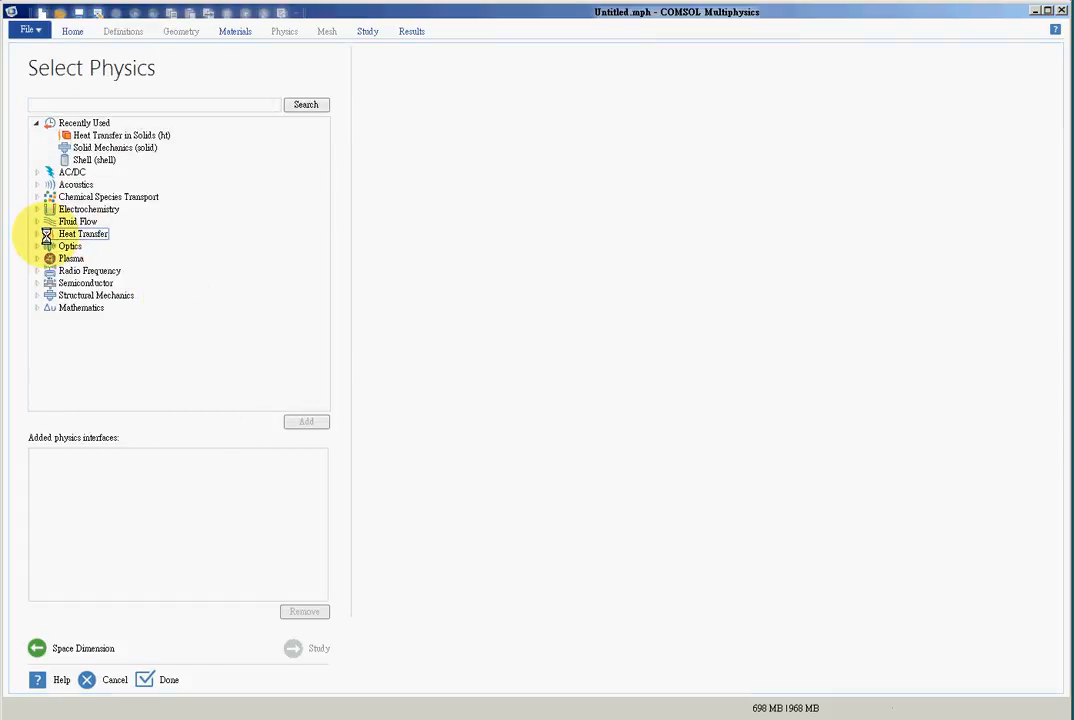
double_click(46, 236)
left_click(119, 246)
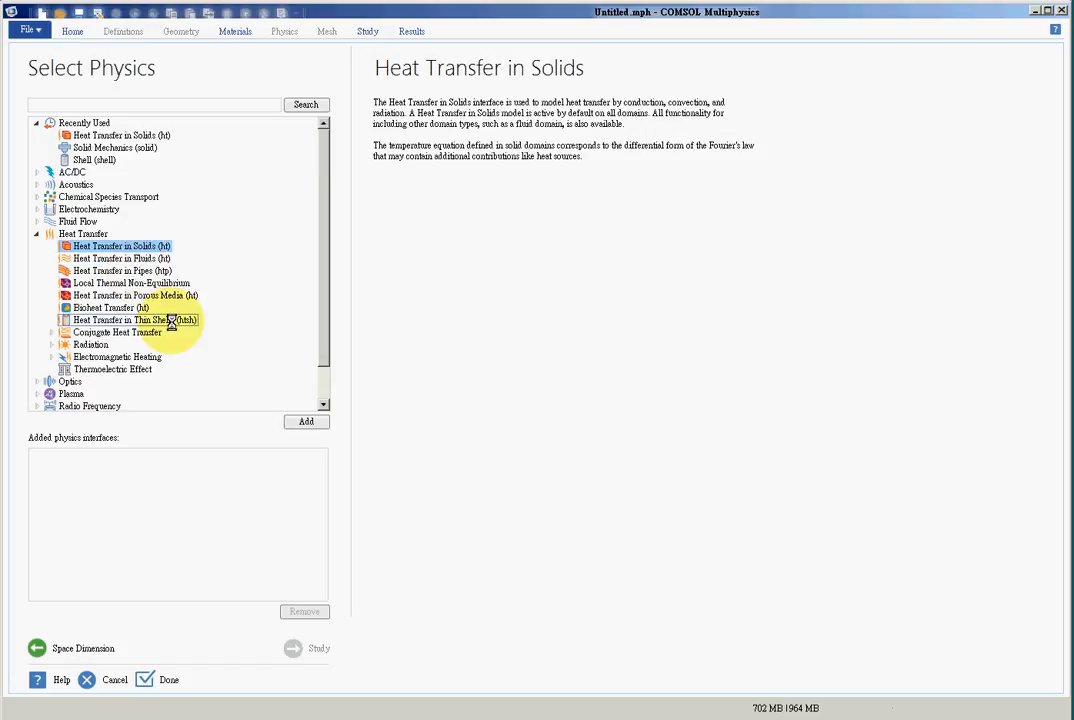
left_click(306, 421)
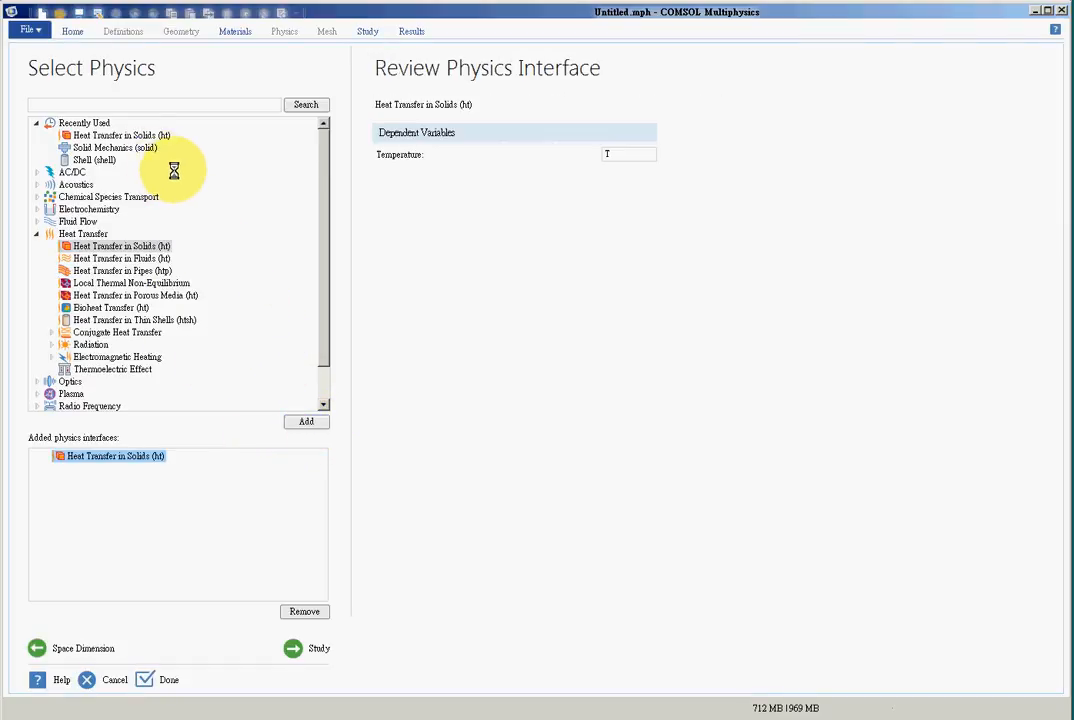
left_click(307, 646)
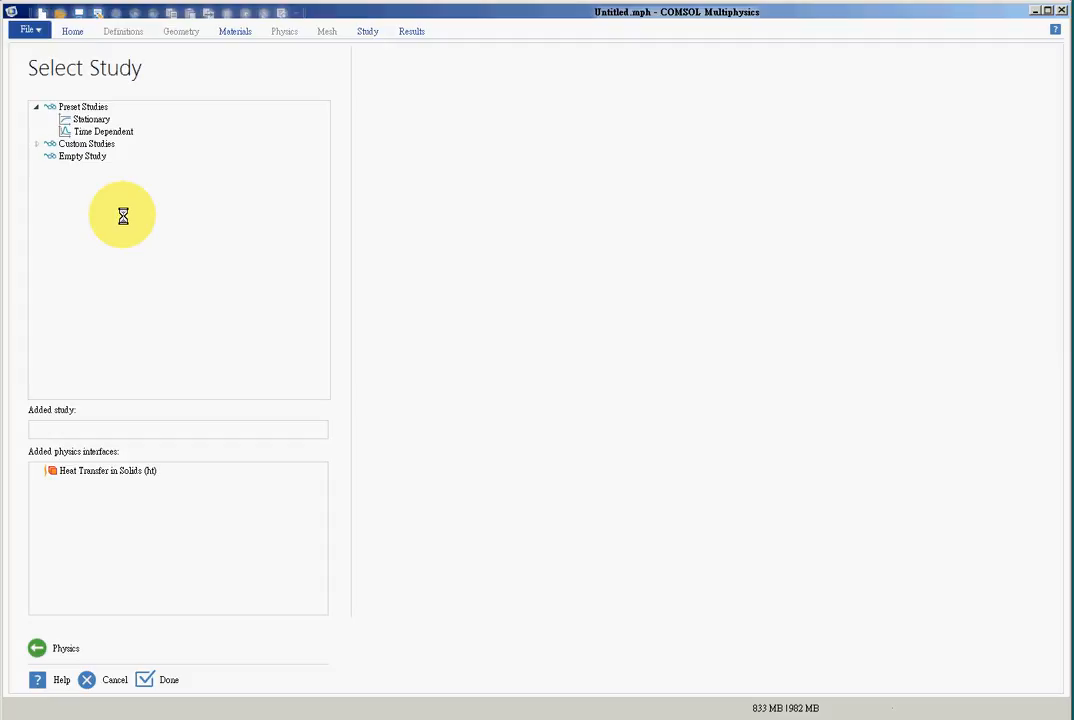
left_click(91, 119)
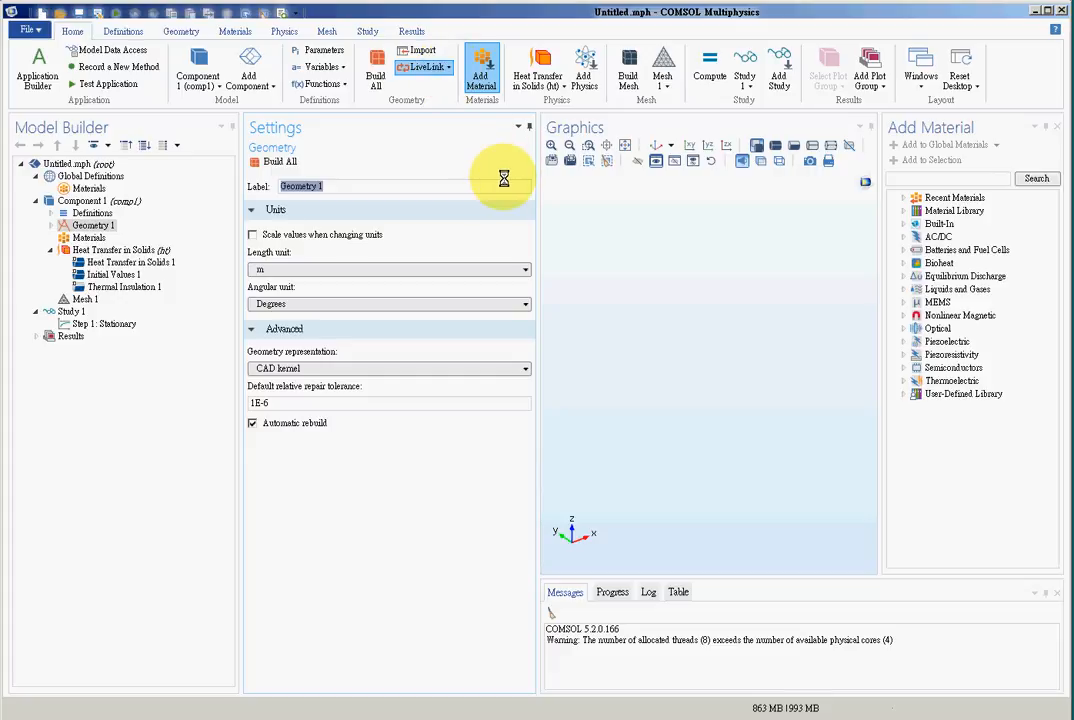
- Synchronize the heat sink geometry from SOLIDWORKS and assign the built-in material Aluminum 6063-T83 to its domain
left_click(279, 234)
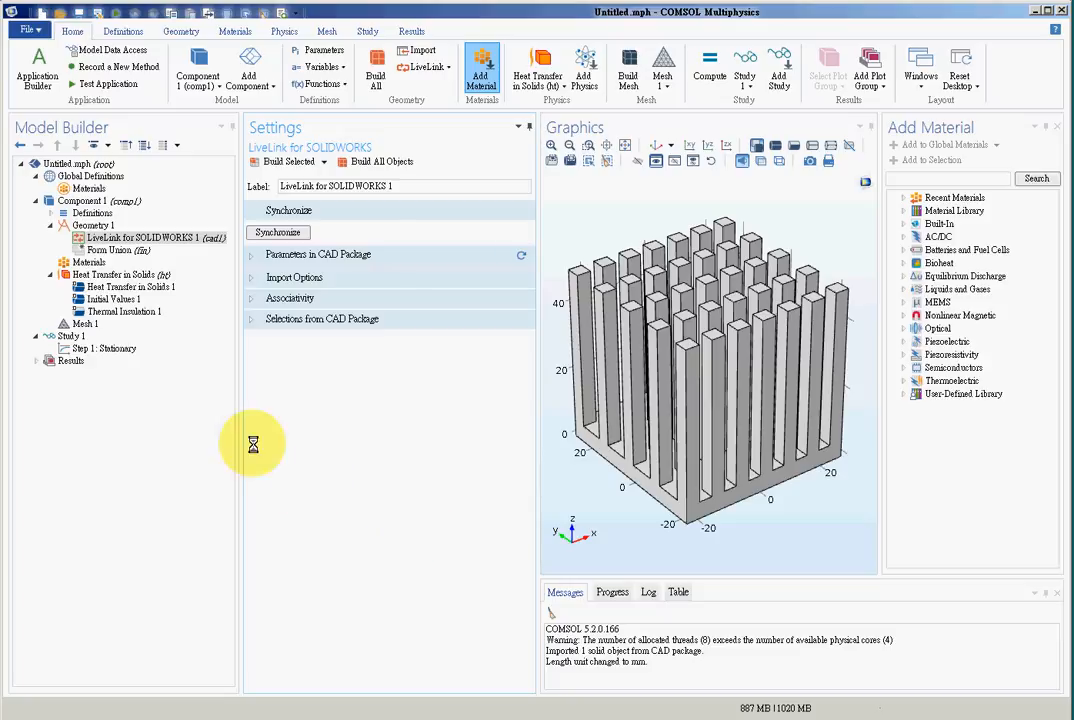
left_click(89, 262)
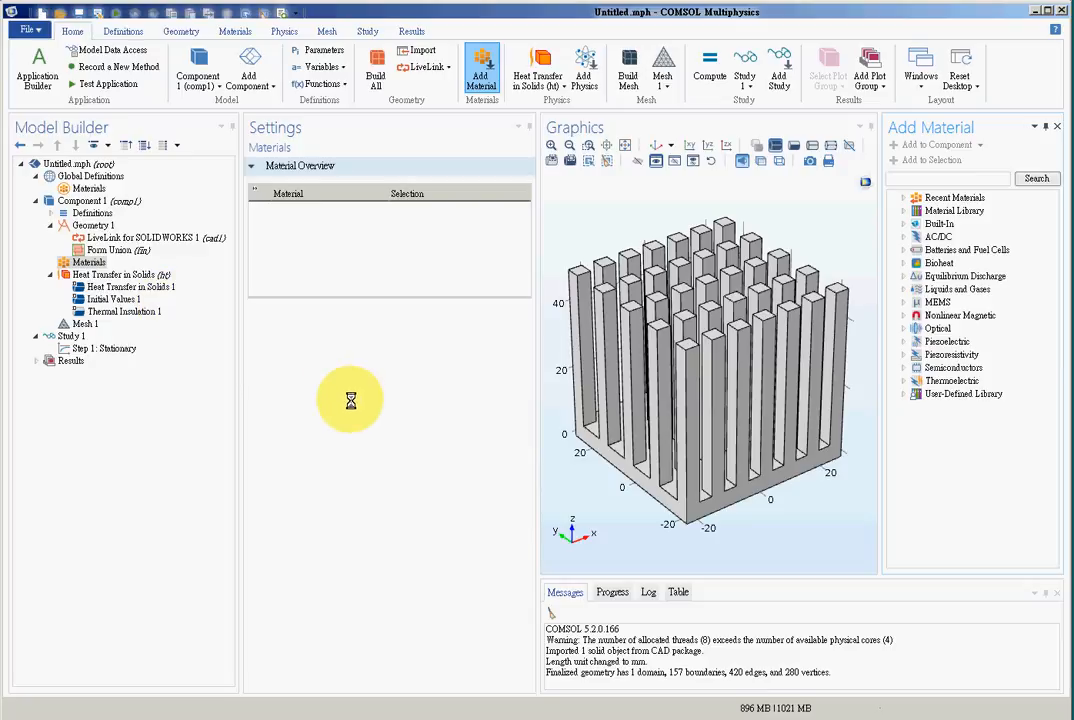
left_click(904, 223)
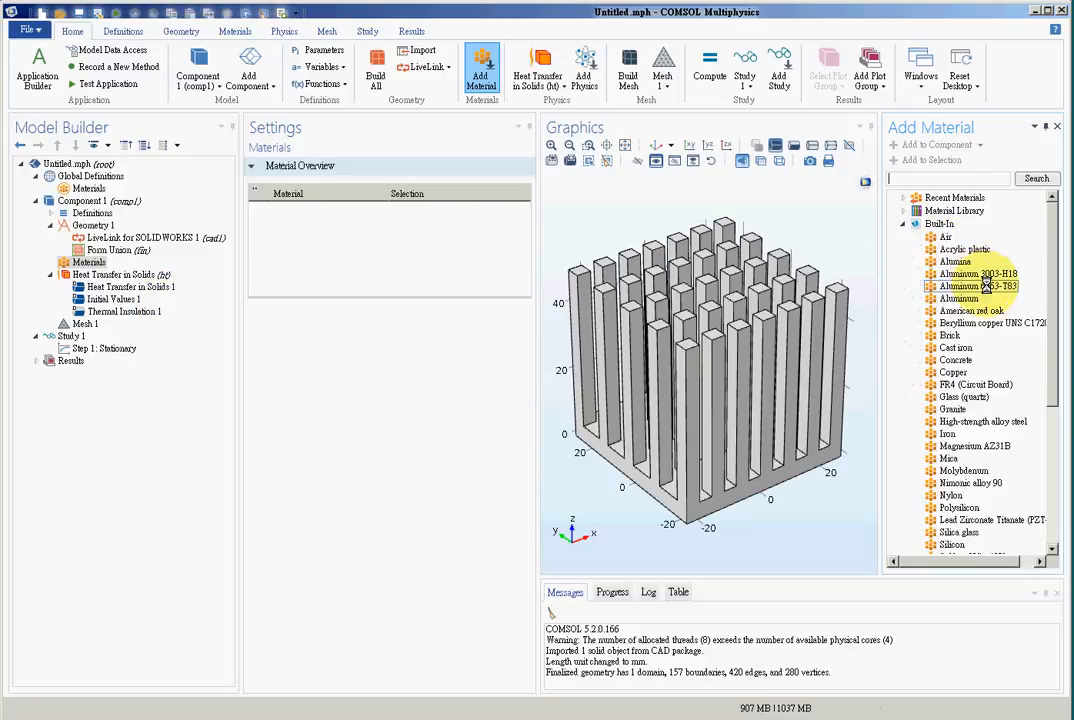
left_click(990, 286)
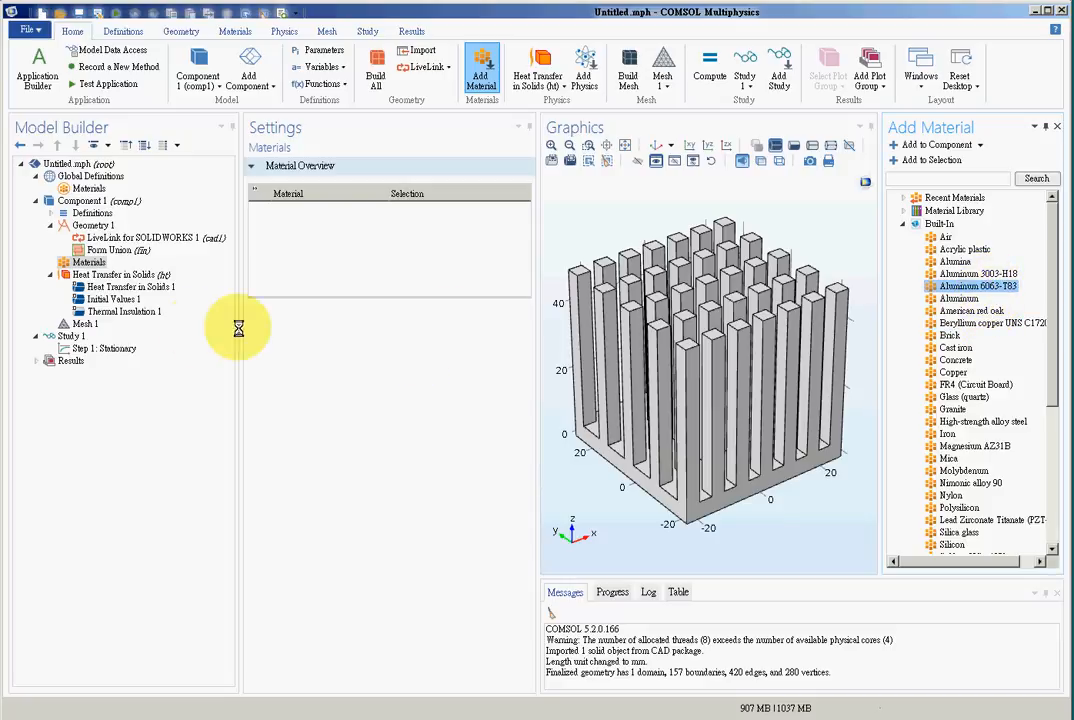
left_click(918, 160)
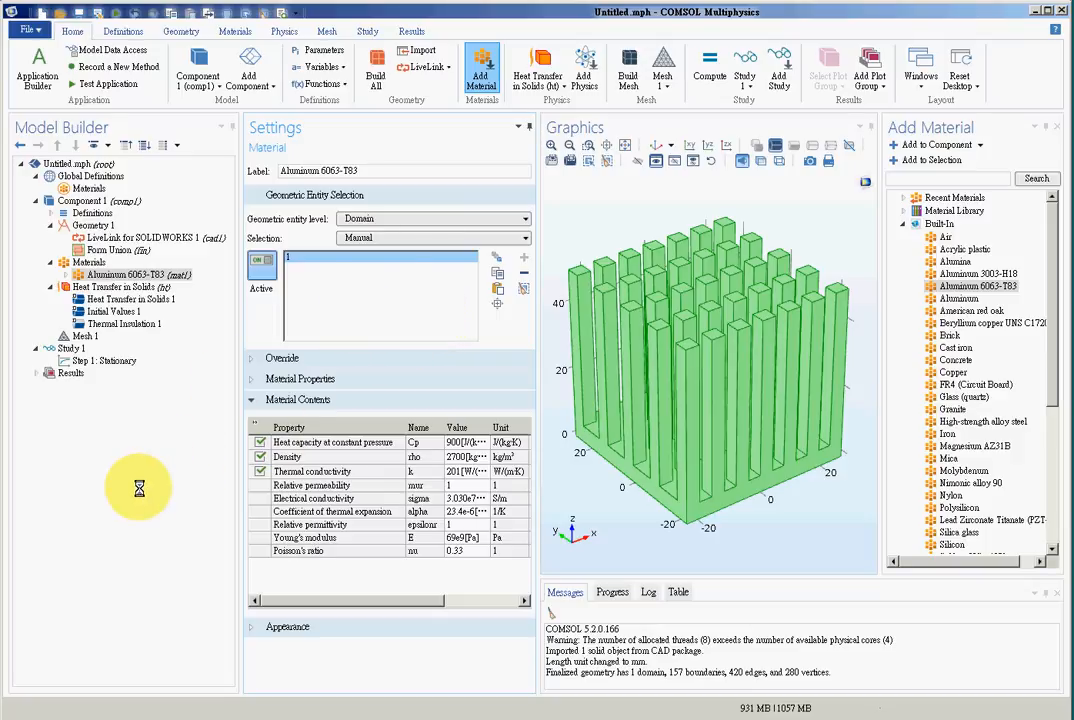
- Build a physics-controlled mesh of the heat sink with the element size set to Finer
left_click(82, 336)
left_click(355, 284)
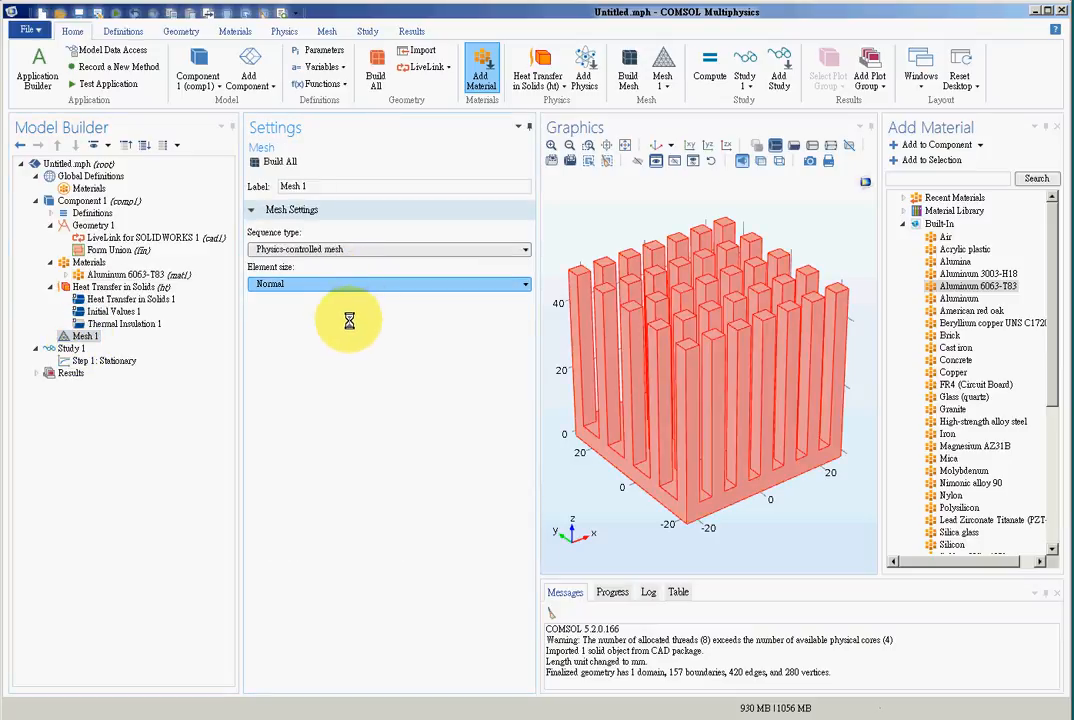
left_click(348, 312)
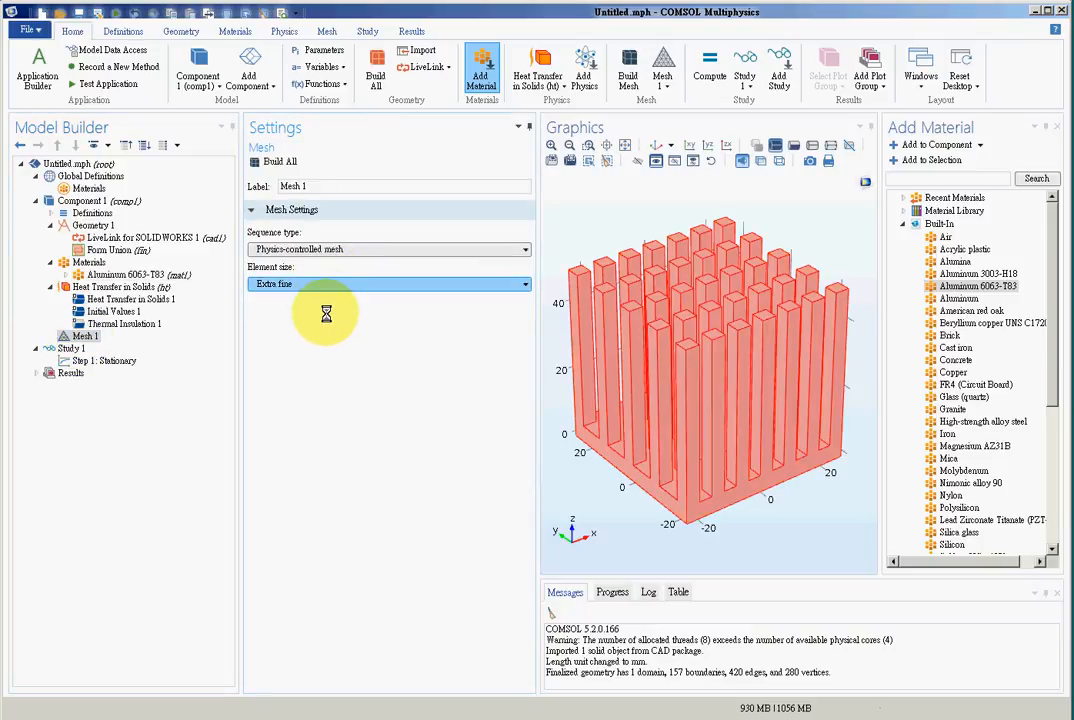
left_click(270, 161)
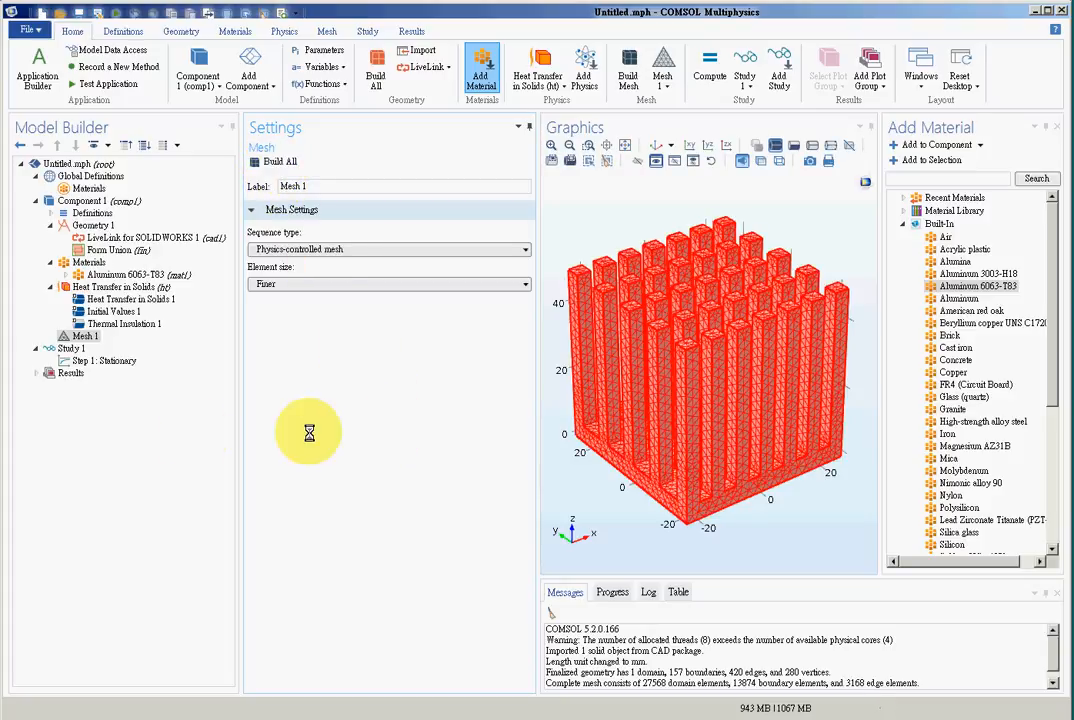
- Set the initial temperature of the heat sink domain to 298.15[K]
left_click(113, 311)
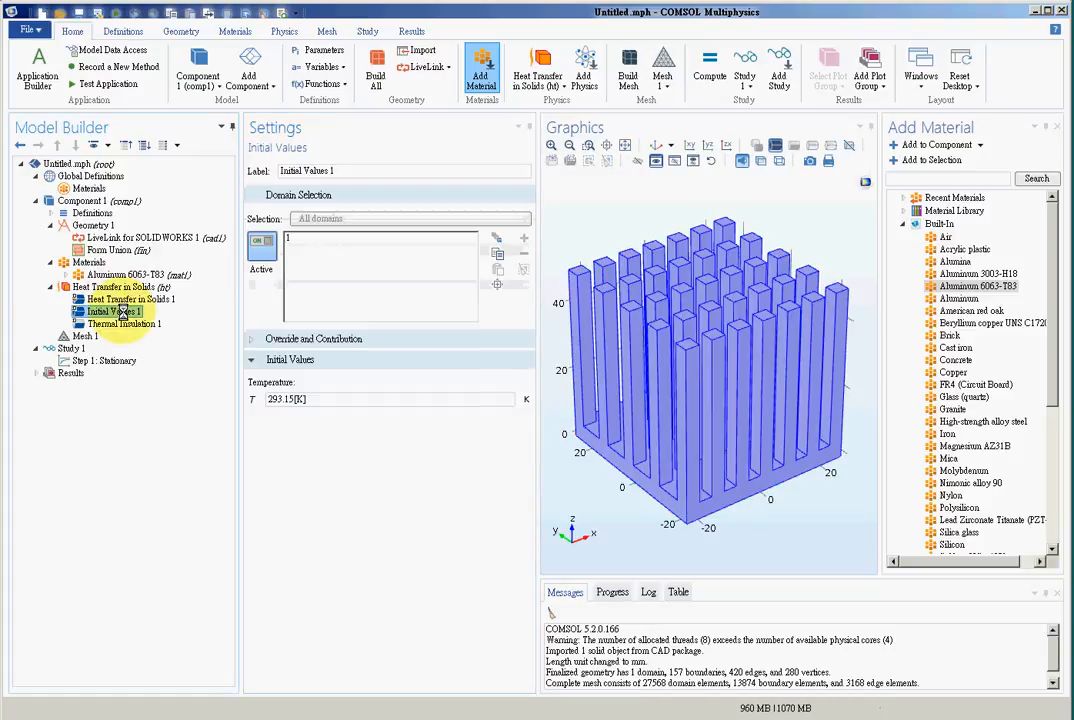
left_click(335, 238)
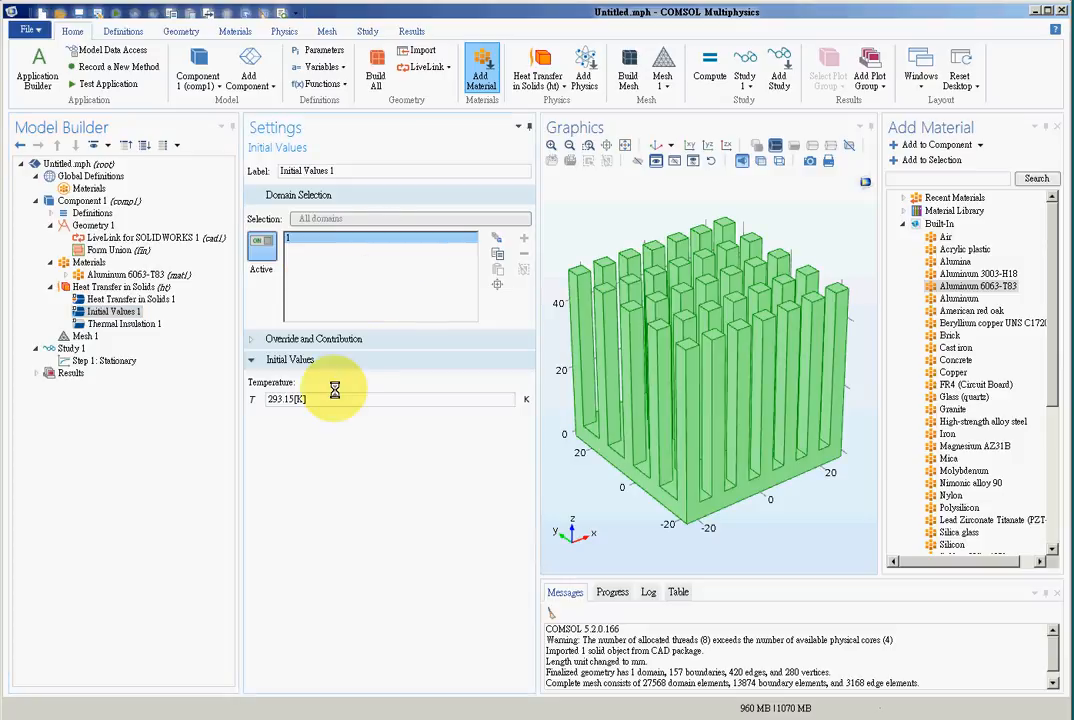
left_click(277, 399)
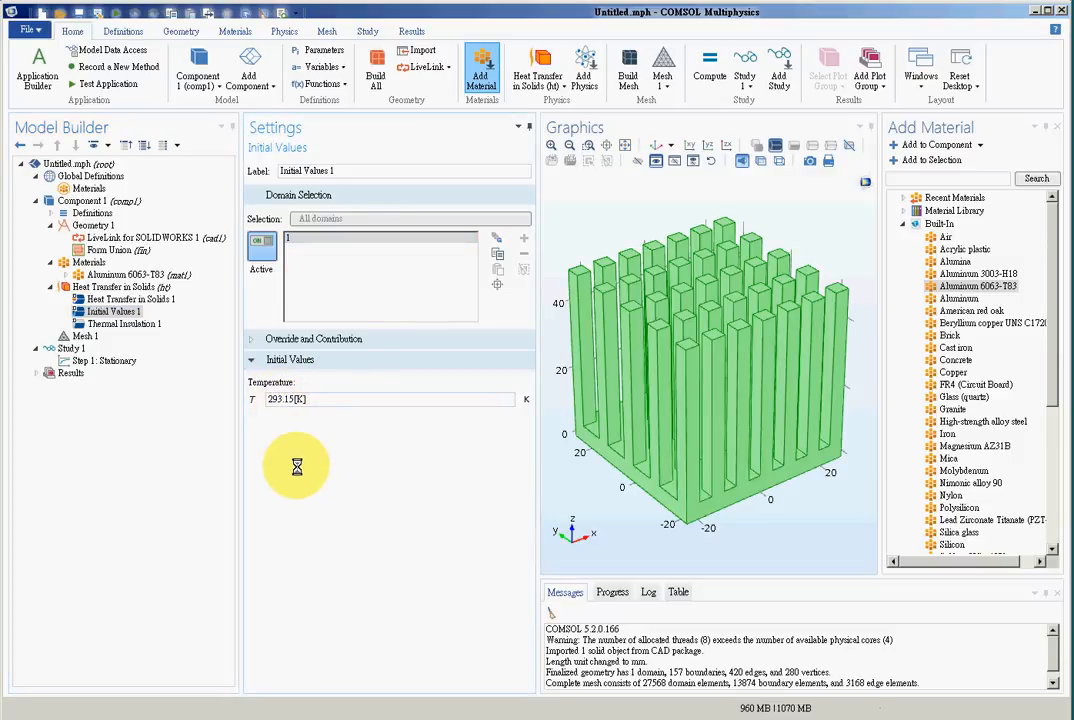
type("8")
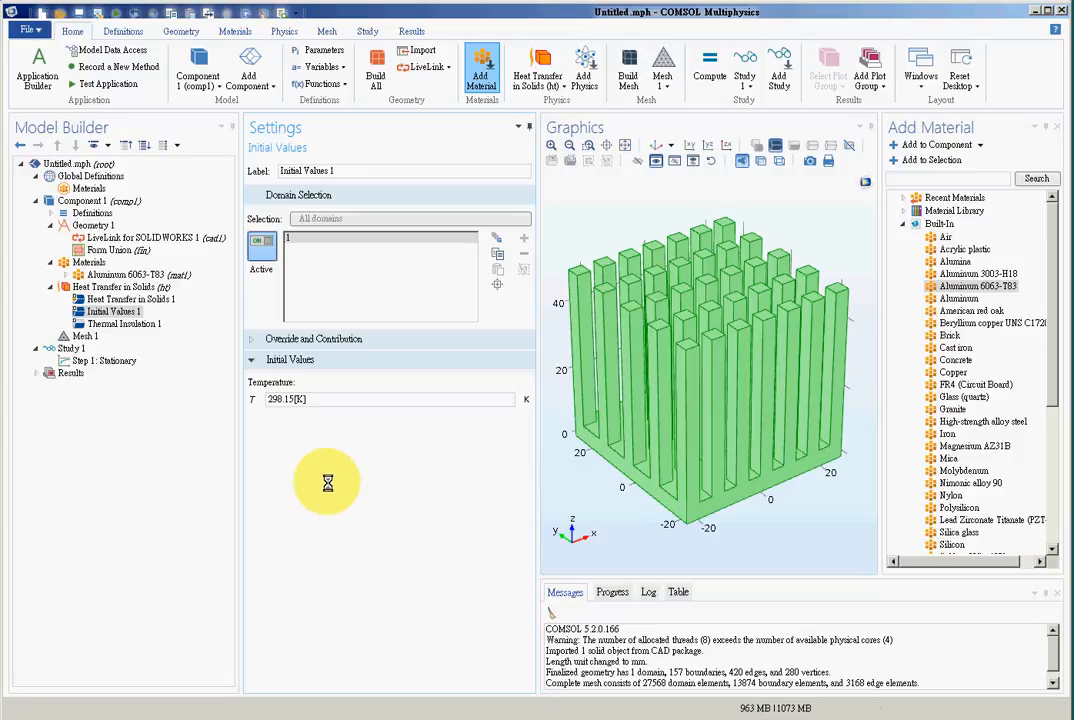
left_click(353, 400)
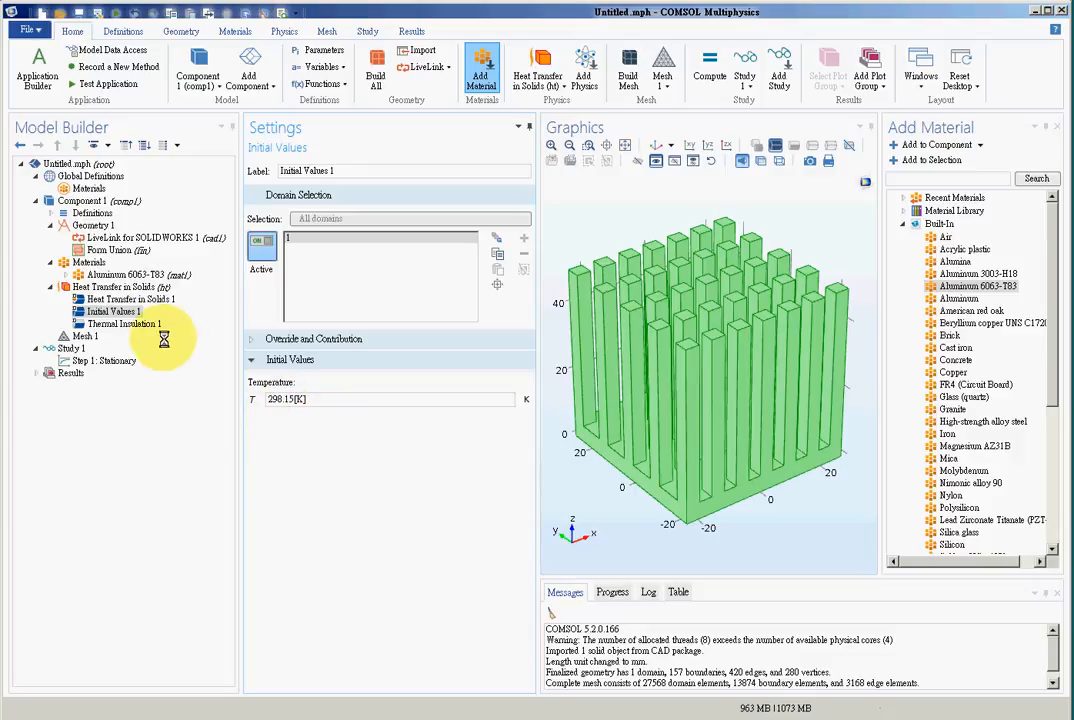
- Add a Heat Flux condition to the heat transfer physics and apply it to the underside of the heat sink base
left_click(120, 287)
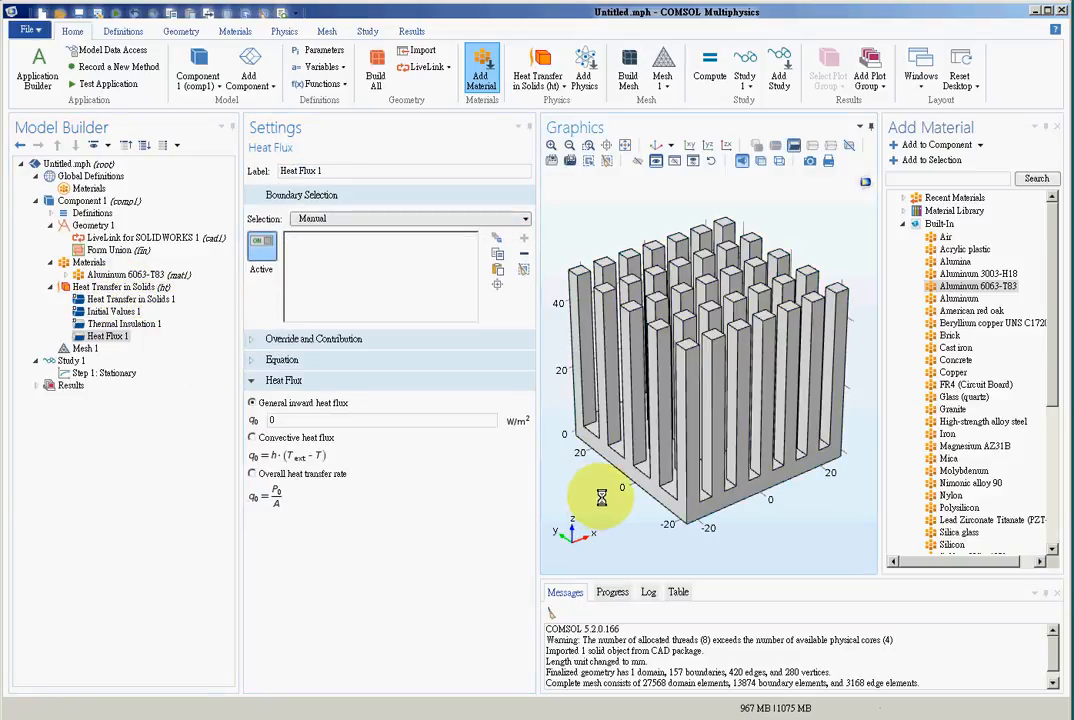
left_click_drag(606, 496, 614, 330)
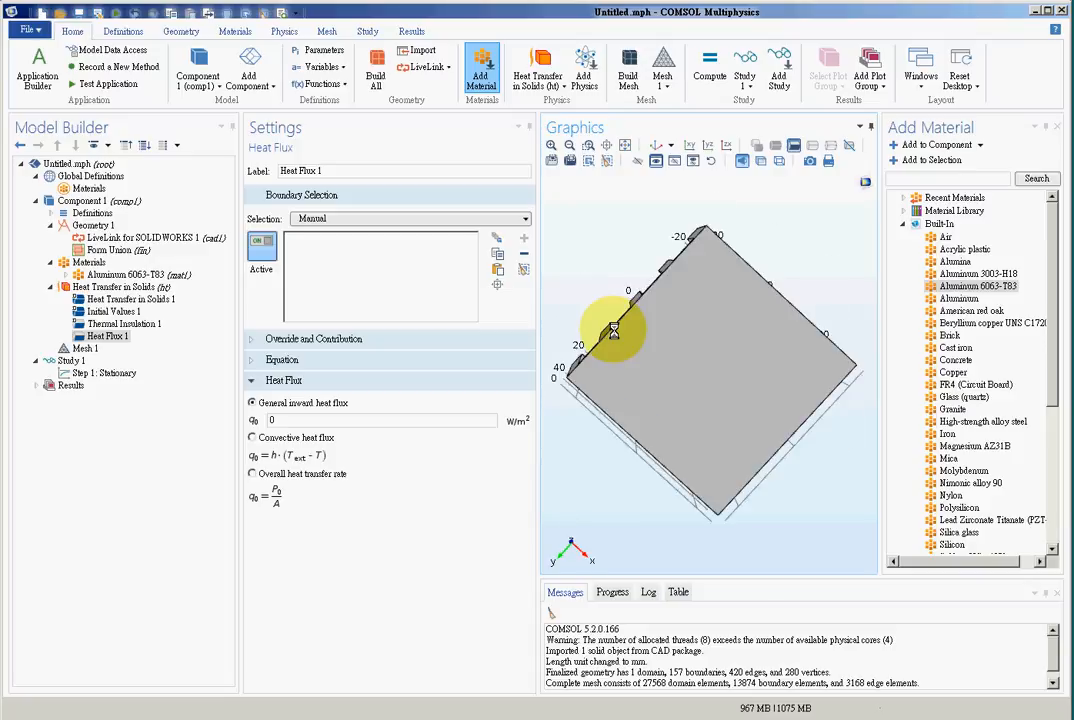
left_click(693, 336)
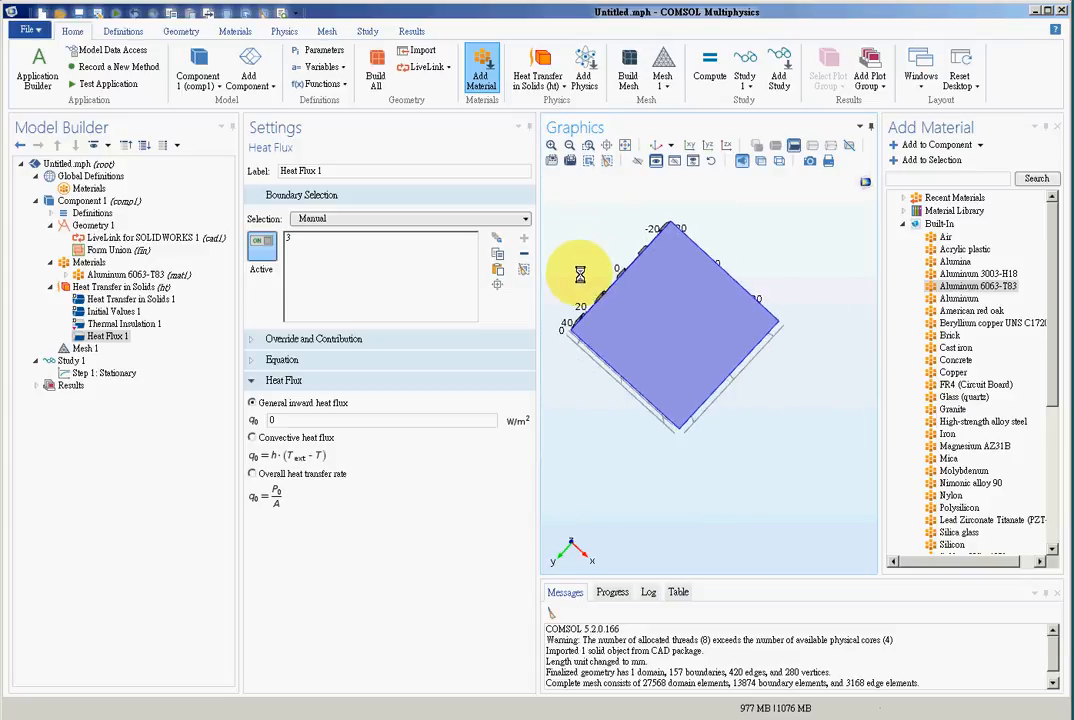
left_click_drag(580, 274, 611, 420)
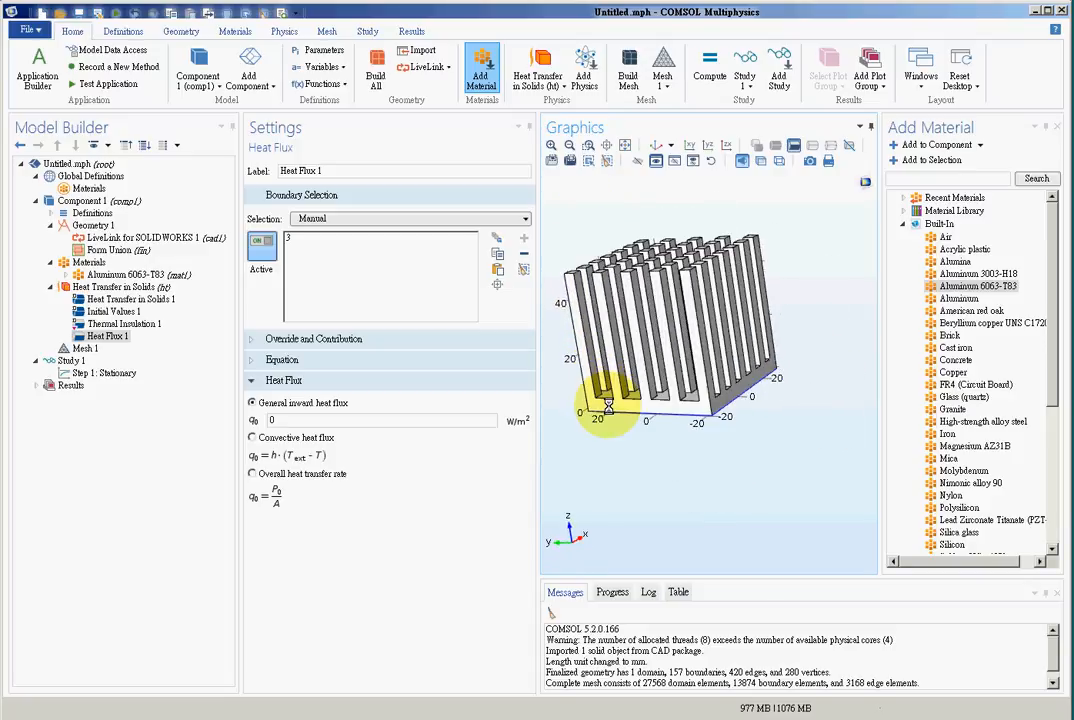
- Define the base's heat flux as an overall heat transfer rate of 28 W
left_click(298, 240)
left_click(253, 475)
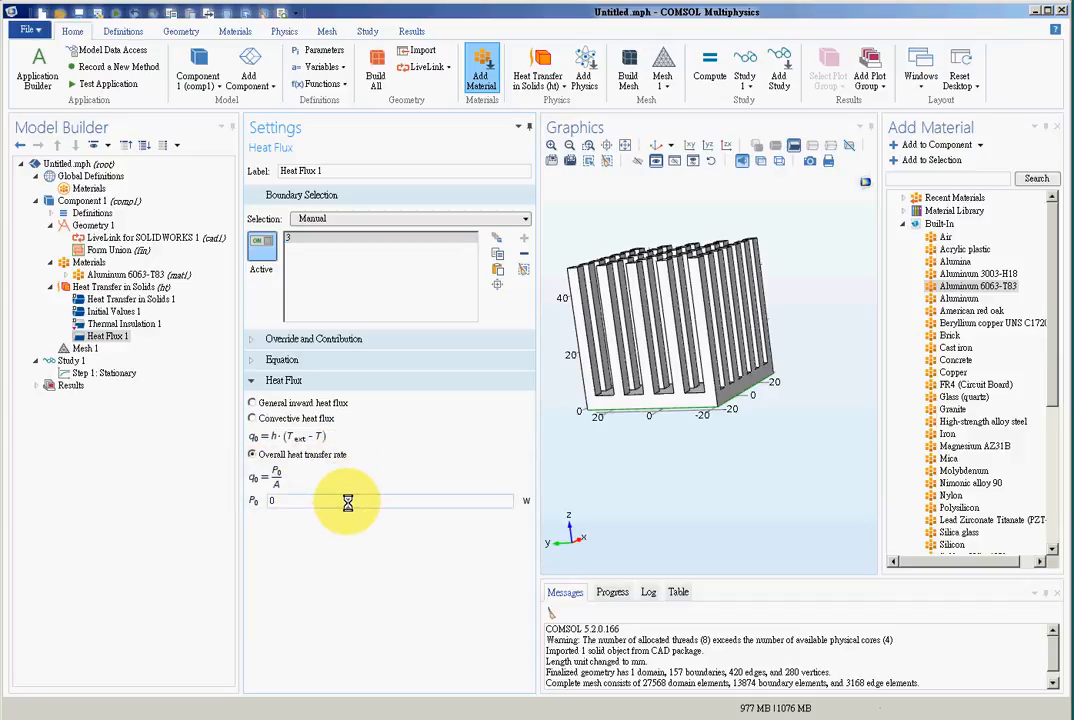
left_click_drag(348, 503, 230, 504)
type("21")
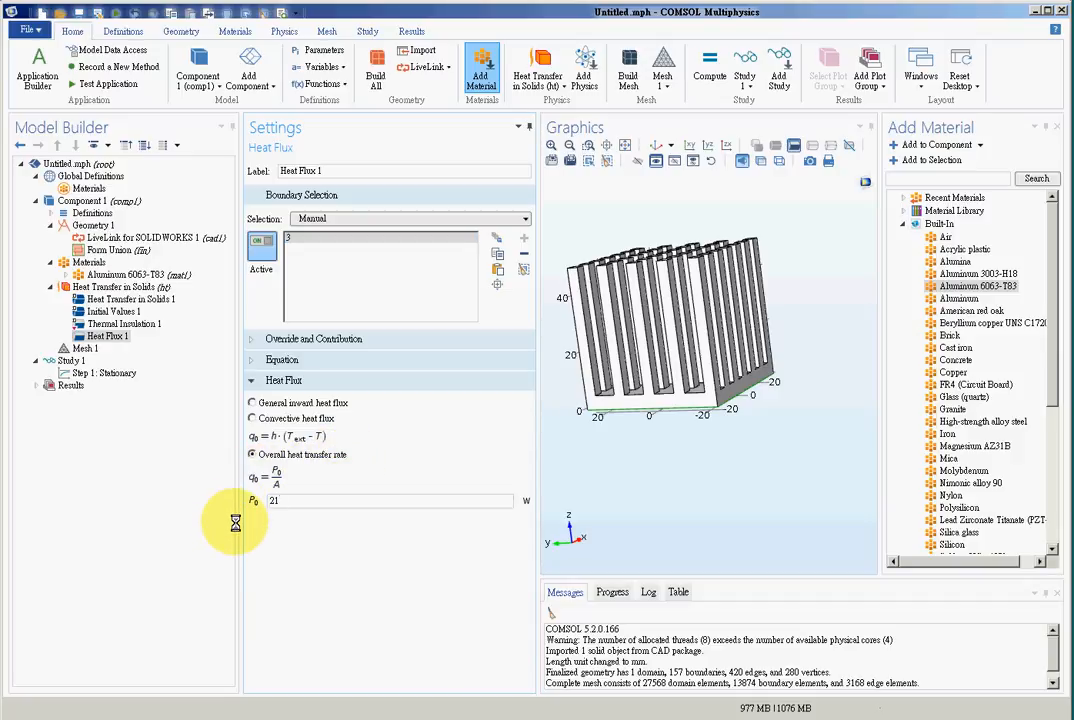
type("8")
left_click_drag(331, 499, 217, 500)
type("2")
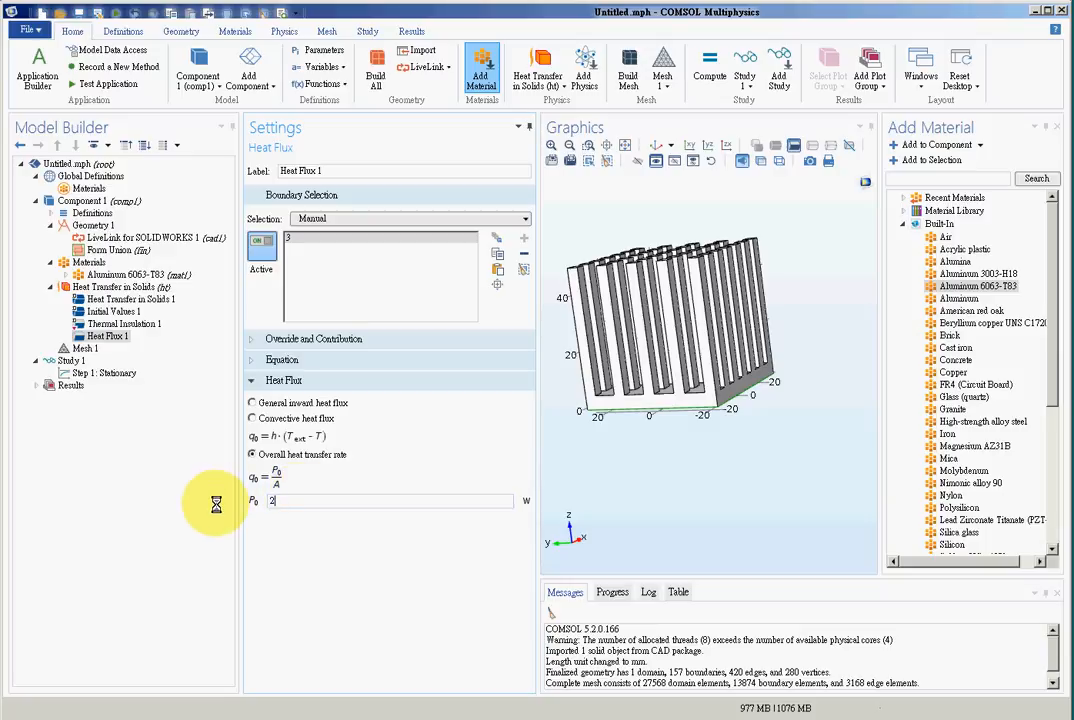
type("8")
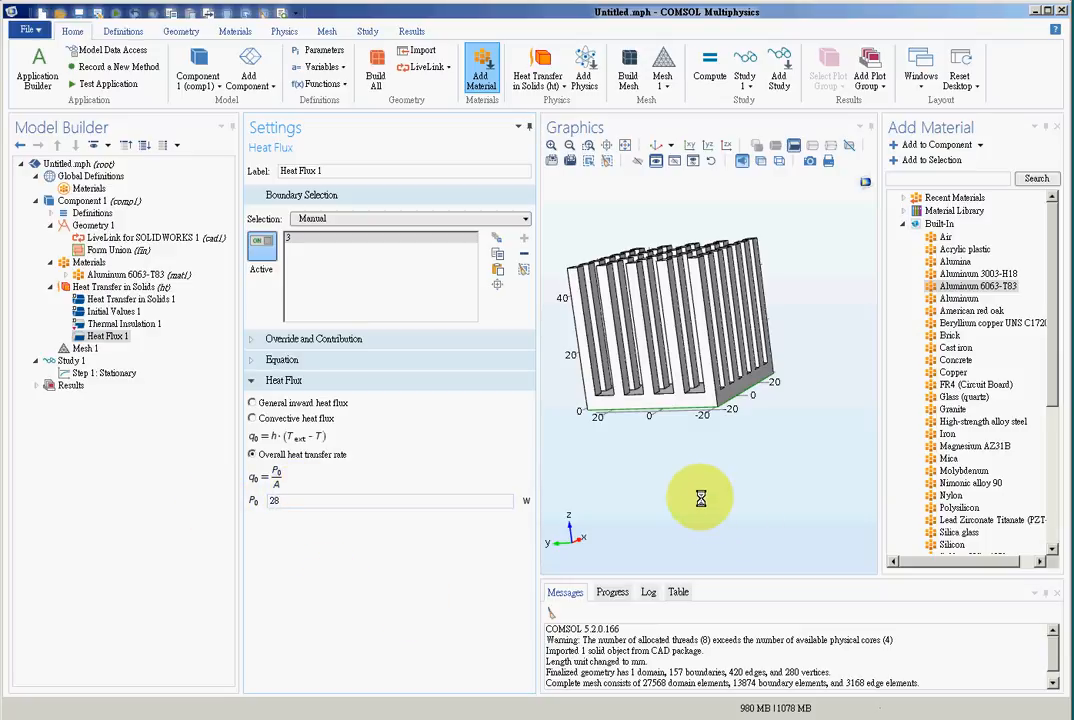
- Add a second Heat Flux condition as convective heat flux with a heat transfer coefficient of 10 W/(m²·K) and an external temperature of 298.15[K]
scroll(685, 450, "up", 1)
mouse_move(690, 470)
left_mouse_down()
mouse_move(659, 400)
mouse_move(683, 479)
left_mouse_up()
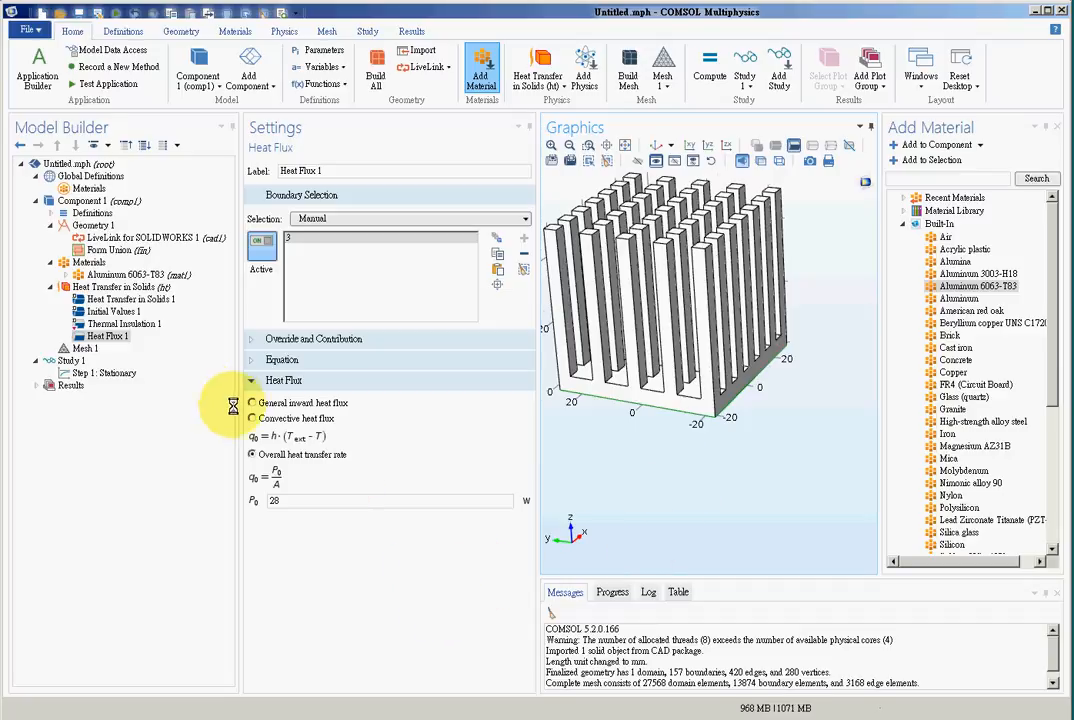
left_click(103, 288)
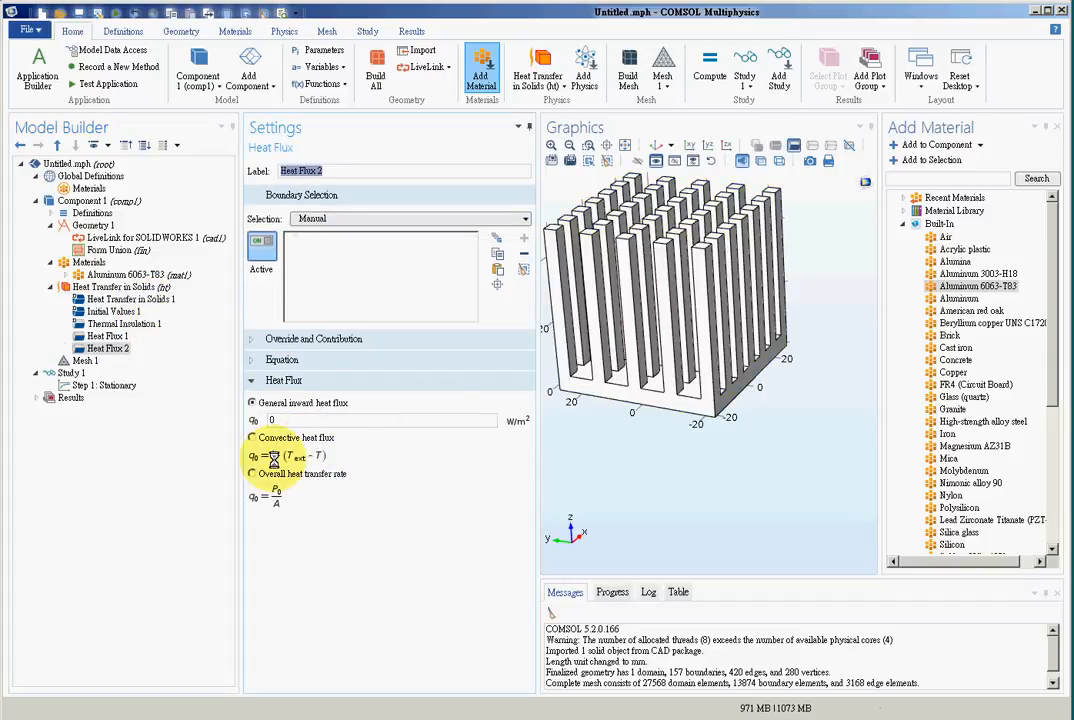
left_click(252, 437)
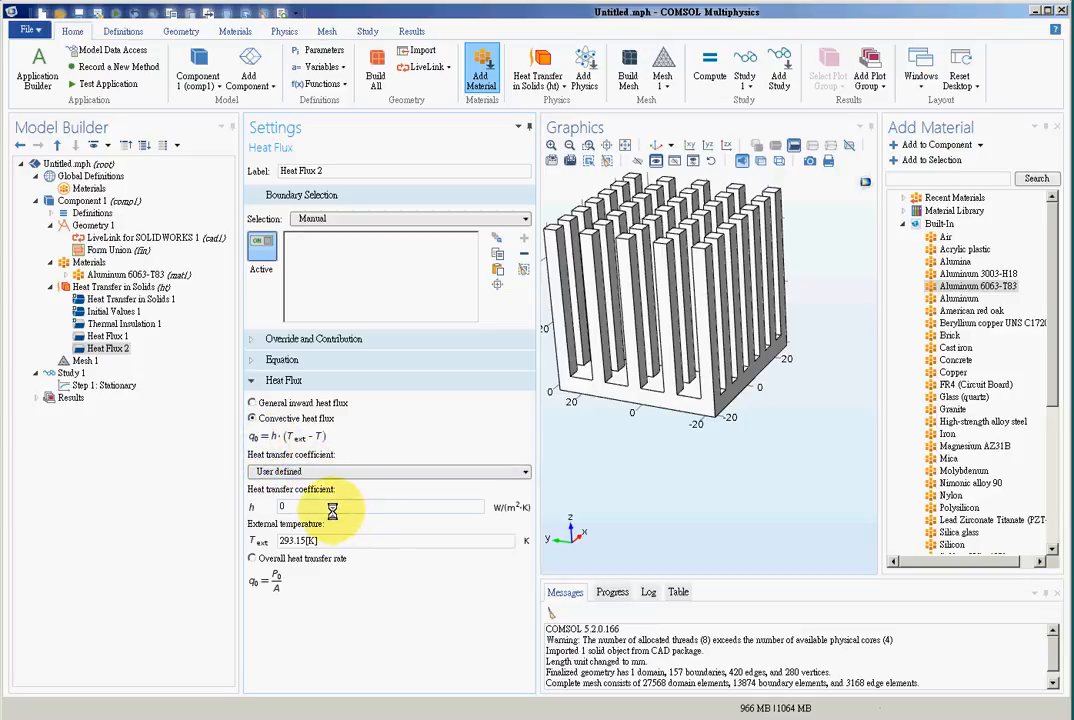
left_click_drag(325, 509, 247, 503)
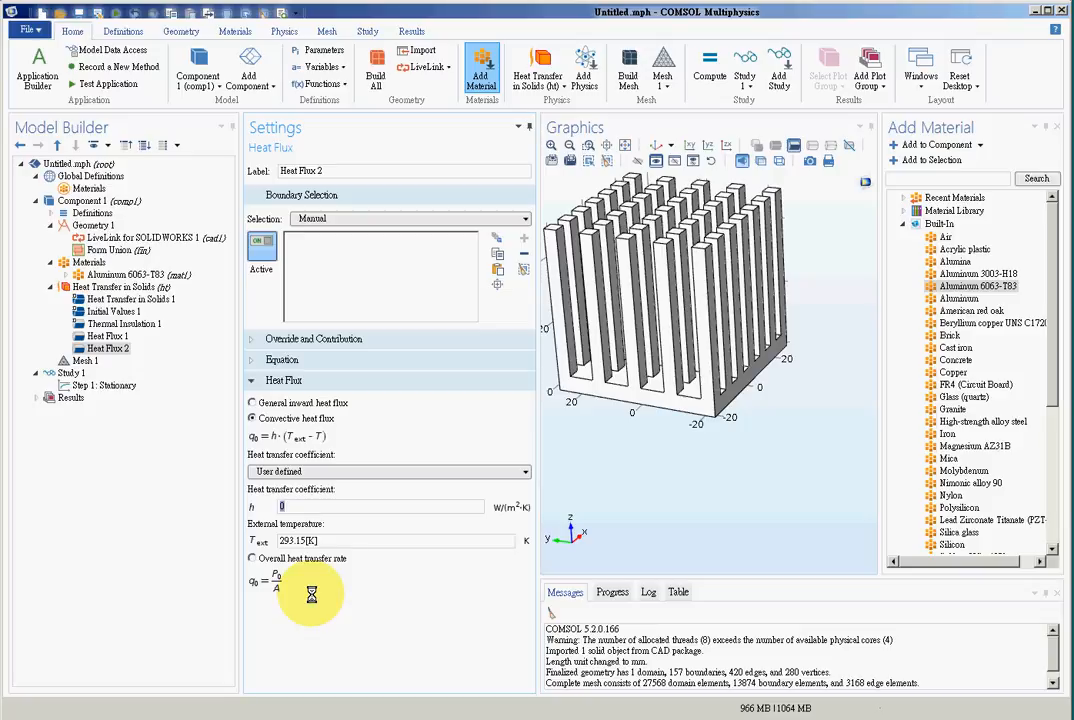
type("10")
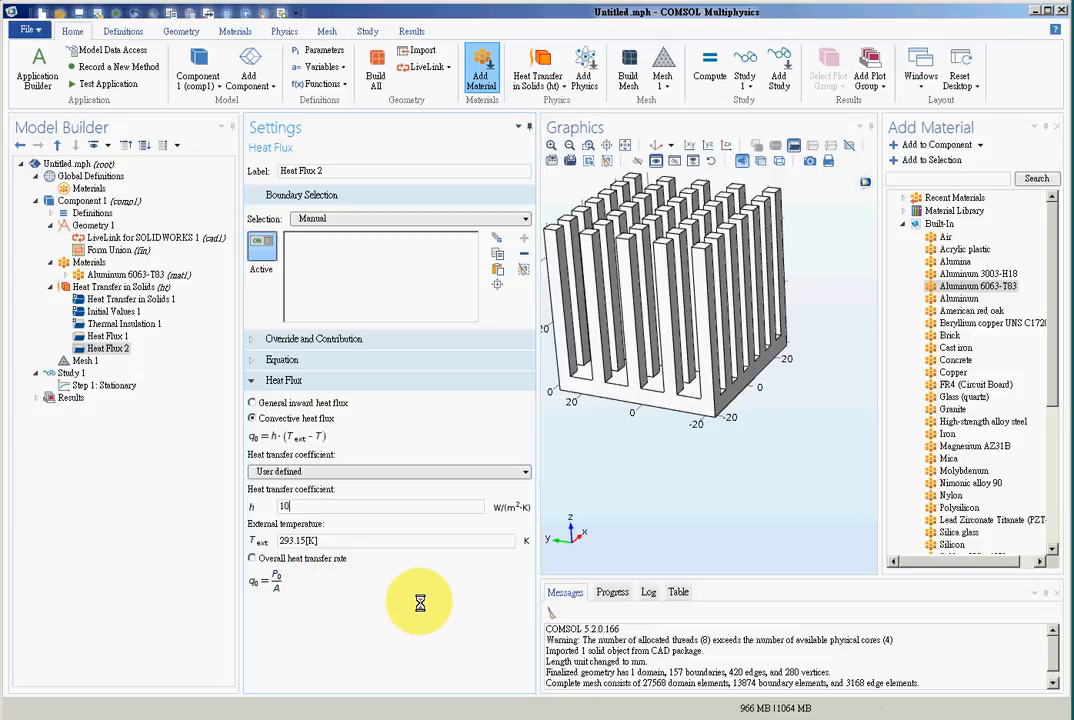
left_click(289, 540)
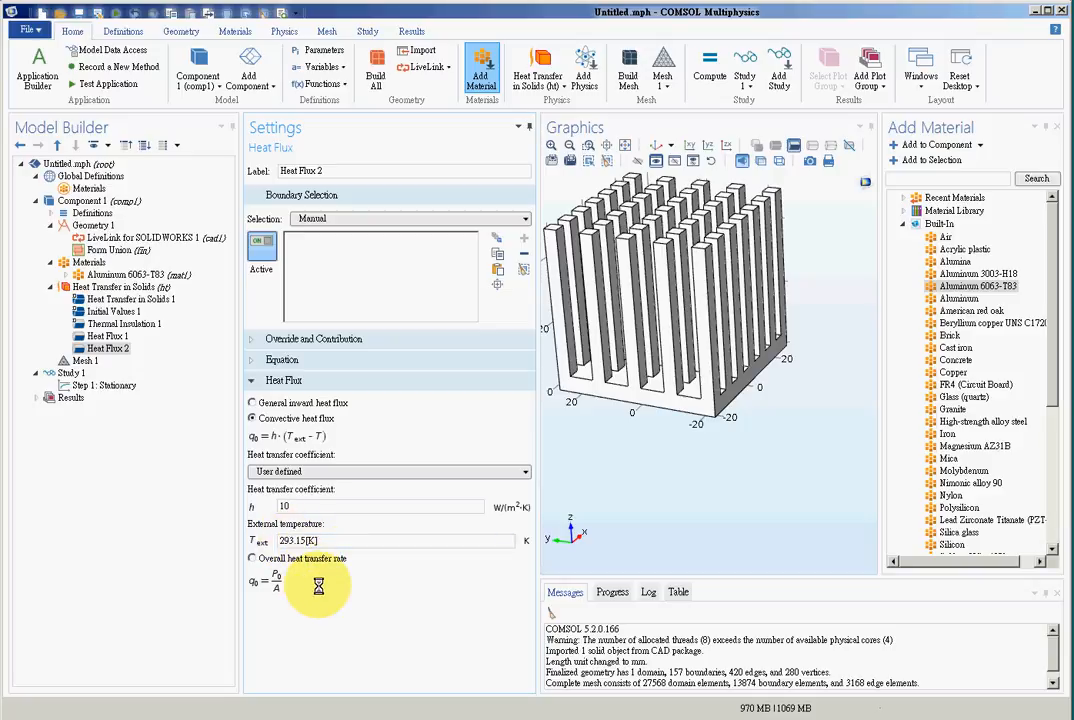
type("8")
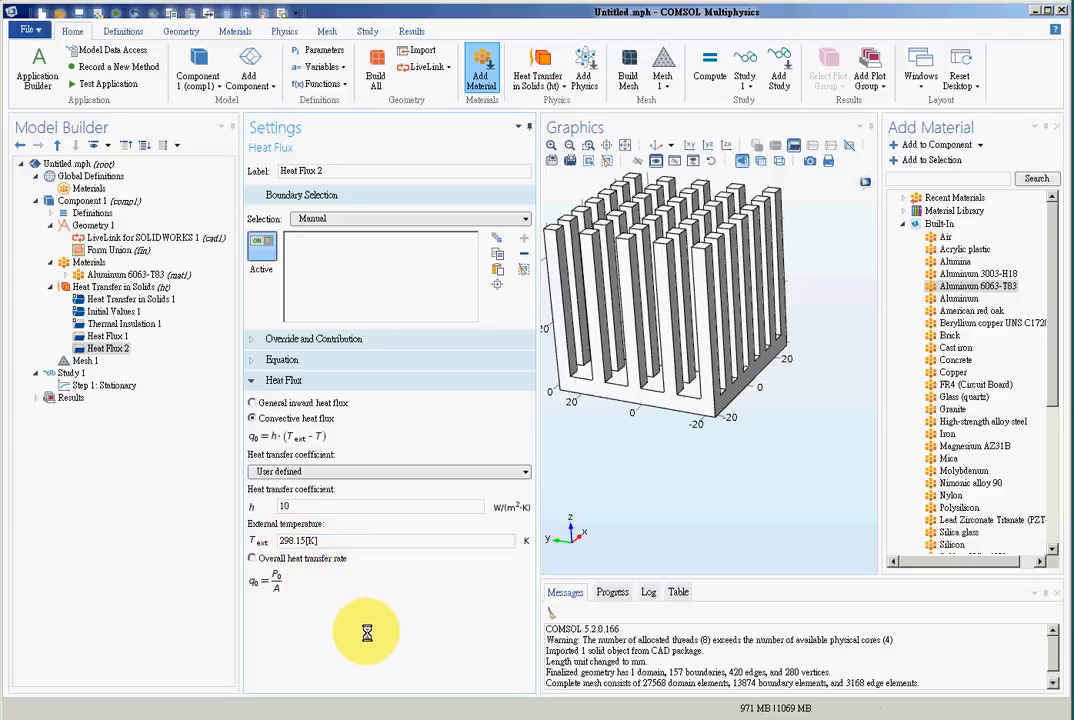
- Apply the convective heat flux to all boundaries of the heat sink except the underside of the base
left_click(361, 216)
left_click(367, 245)
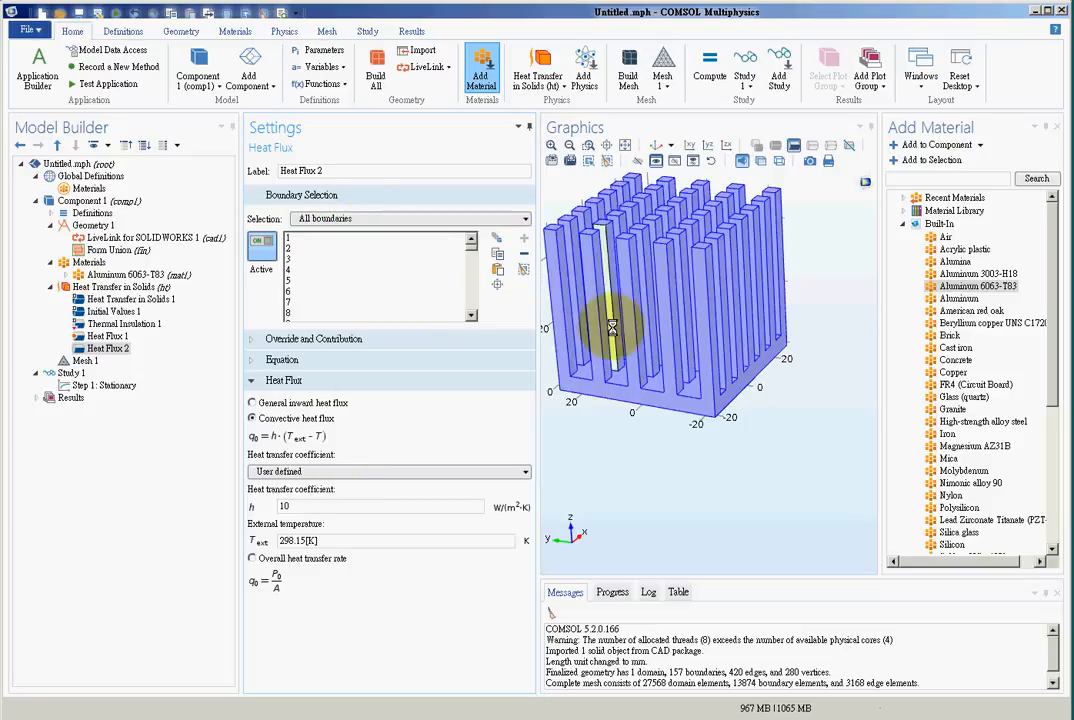
scroll(697, 470, "up", 1)
left_click_drag(697, 470, 637, 360)
left_click(637, 360)
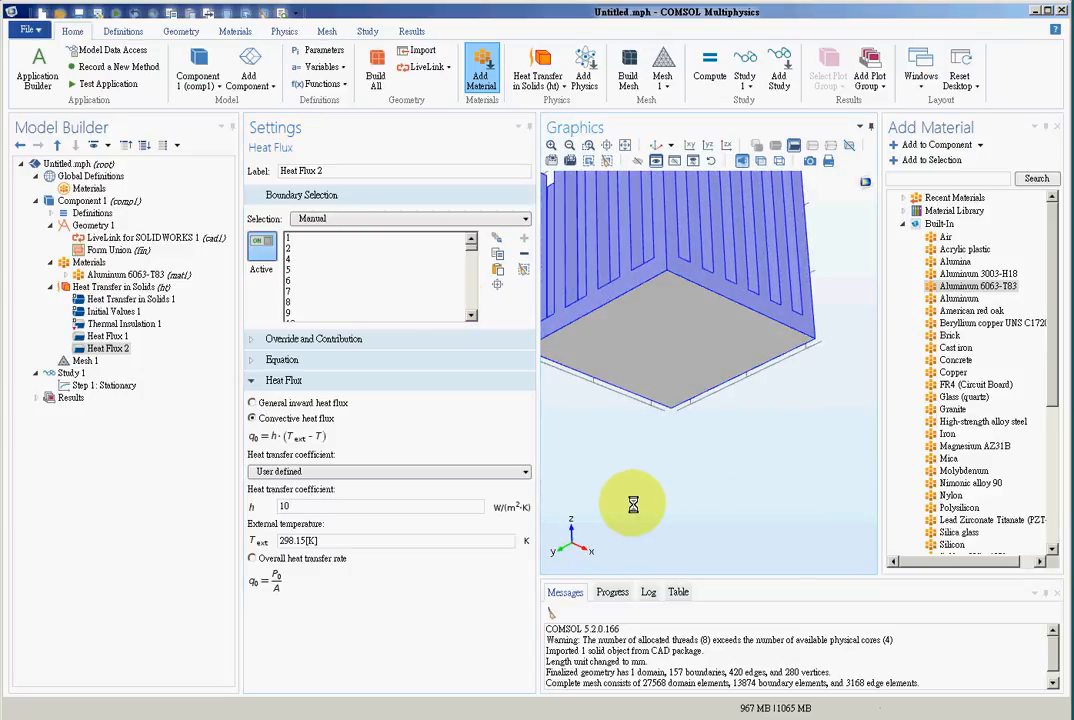
scroll(639, 513, "down", 3)
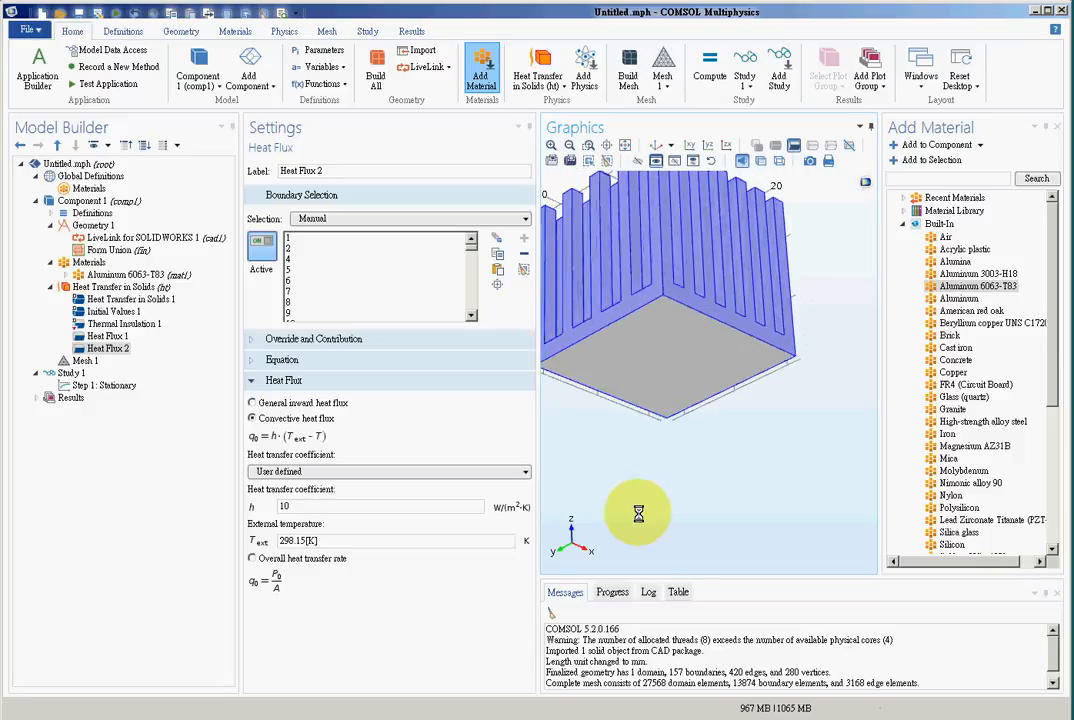
left_click_drag(640, 523, 805, 540)
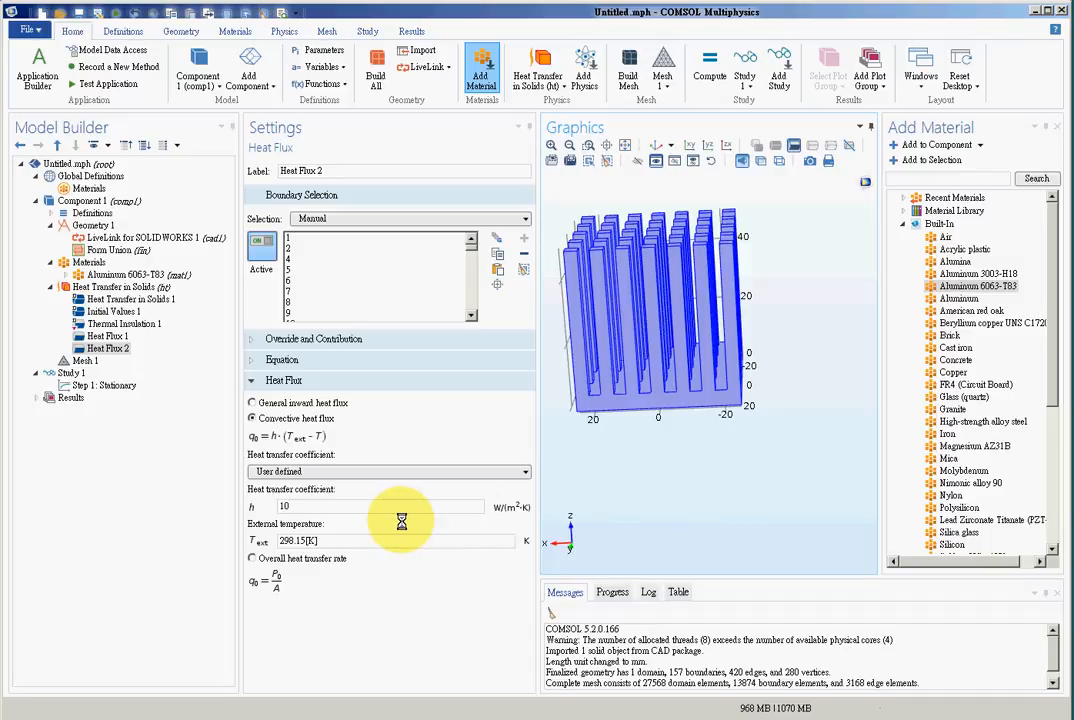
left_click(297, 508)
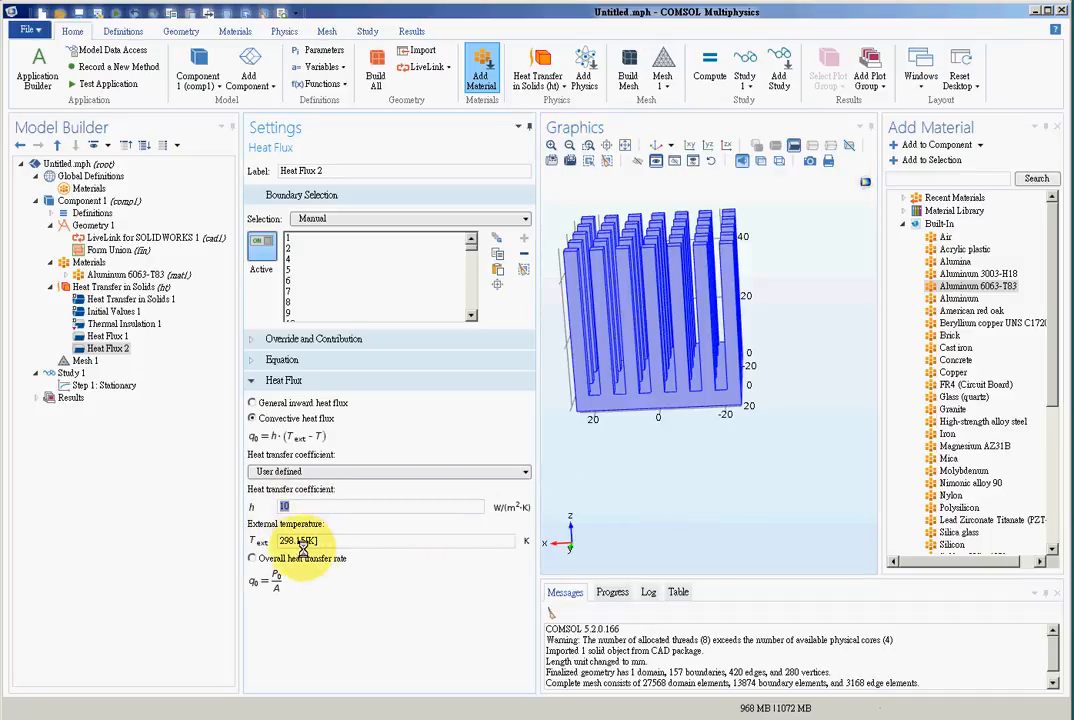
double_click(285, 508)
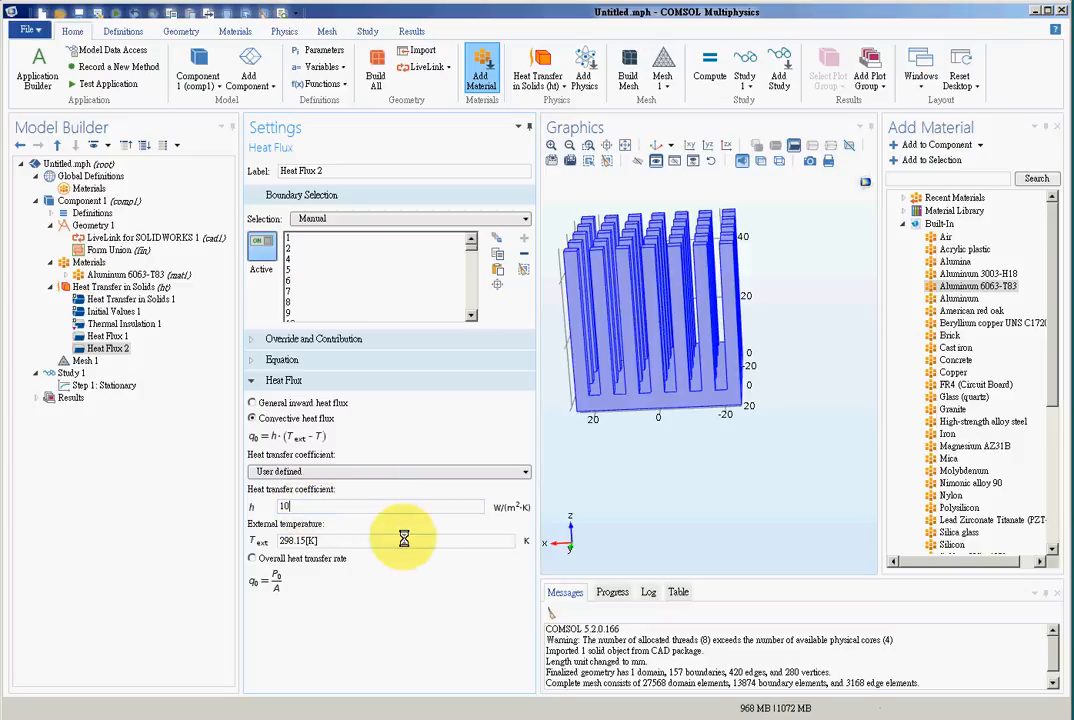
left_click(107, 336)
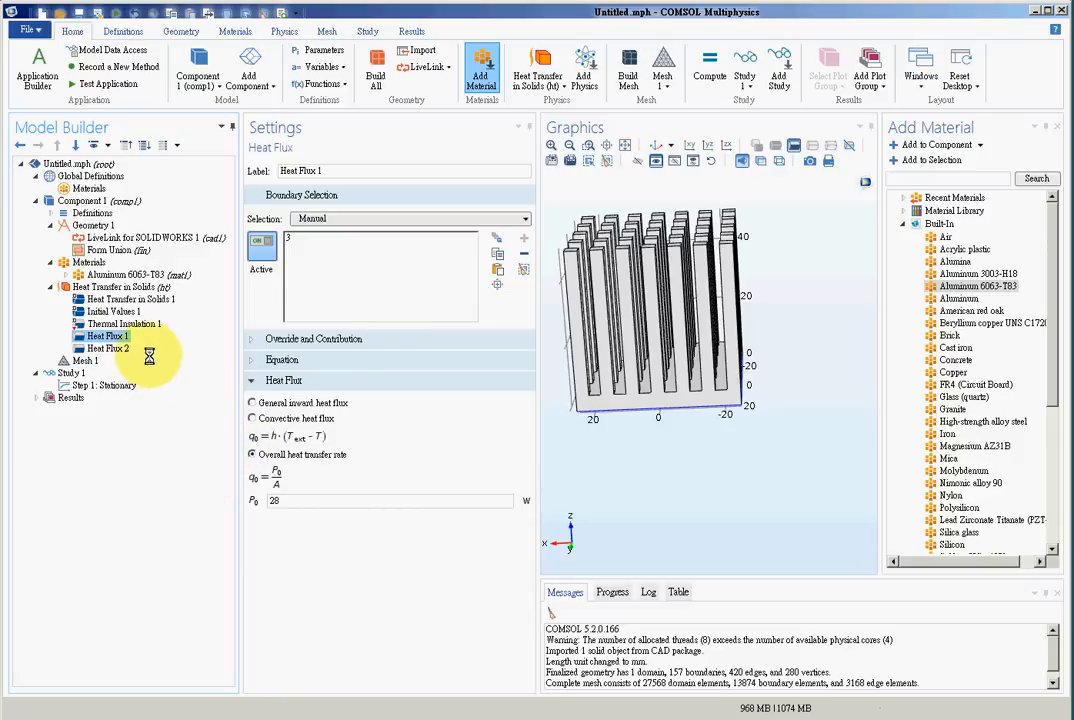
- Compute the stationary study of the heat sink
left_click(70, 372)
left_click(124, 387)
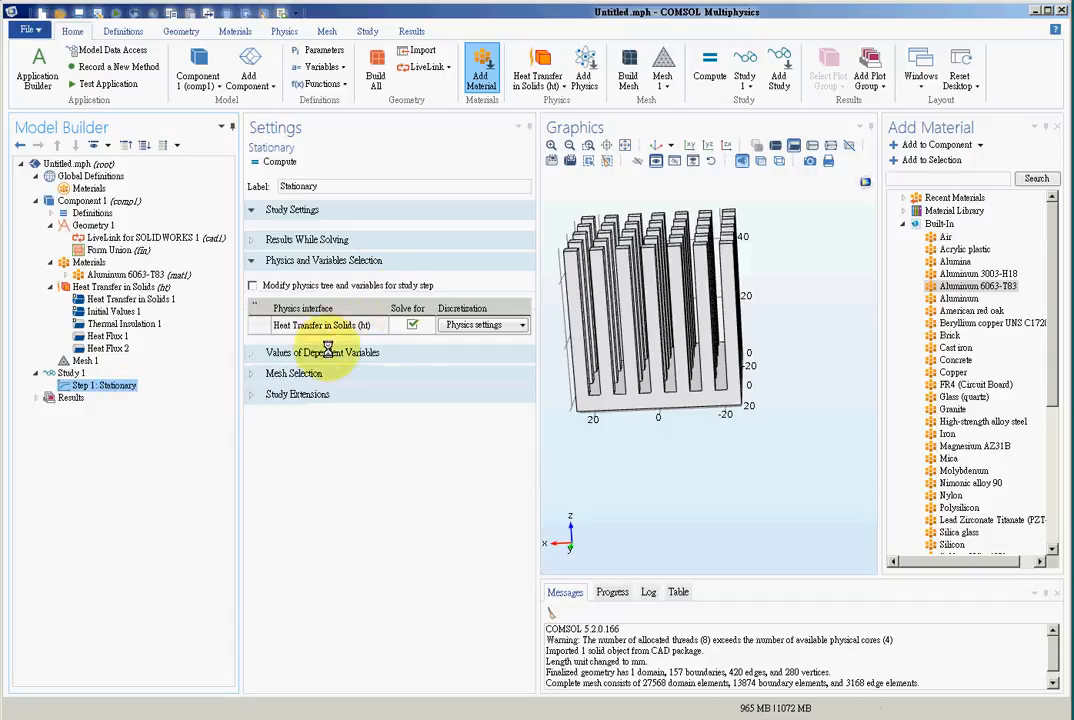
left_click(70, 372)
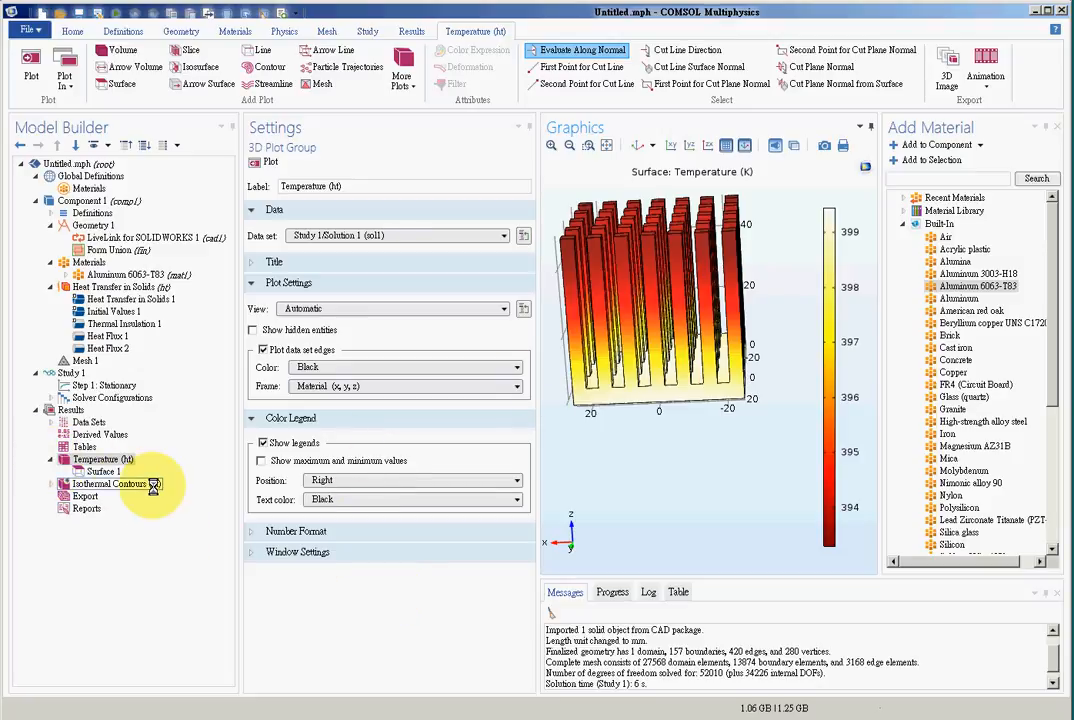
- Set the color table of the temperature surface plot to RainbowLight and fit the heat sink in the view
left_click(103, 471)
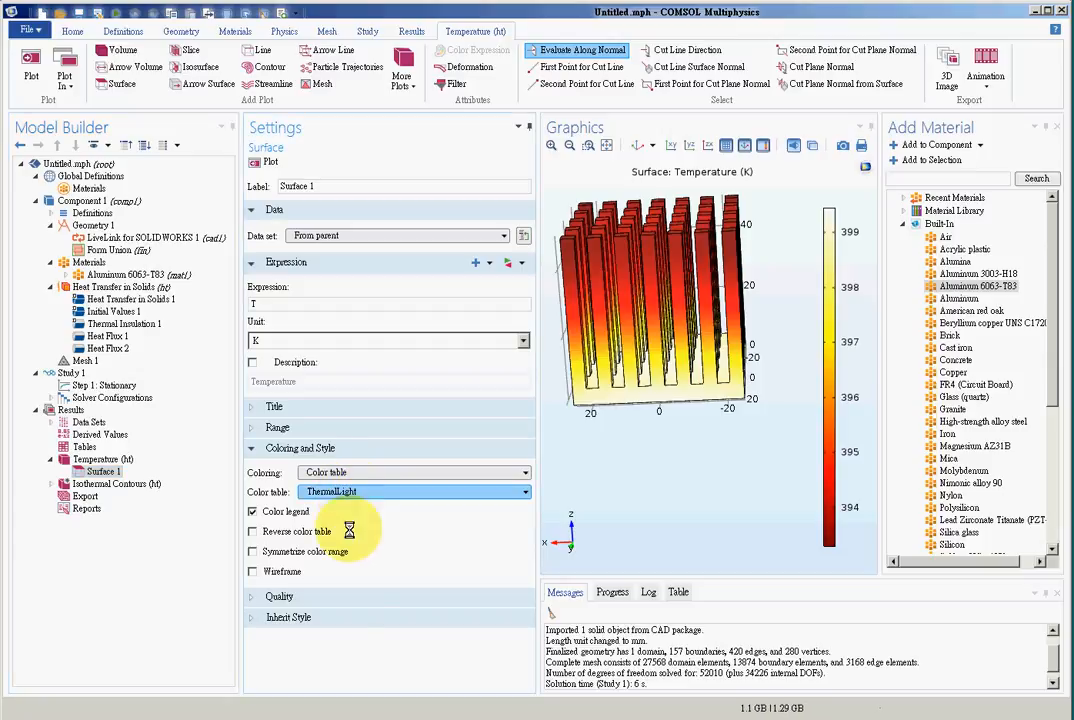
left_click(330, 570)
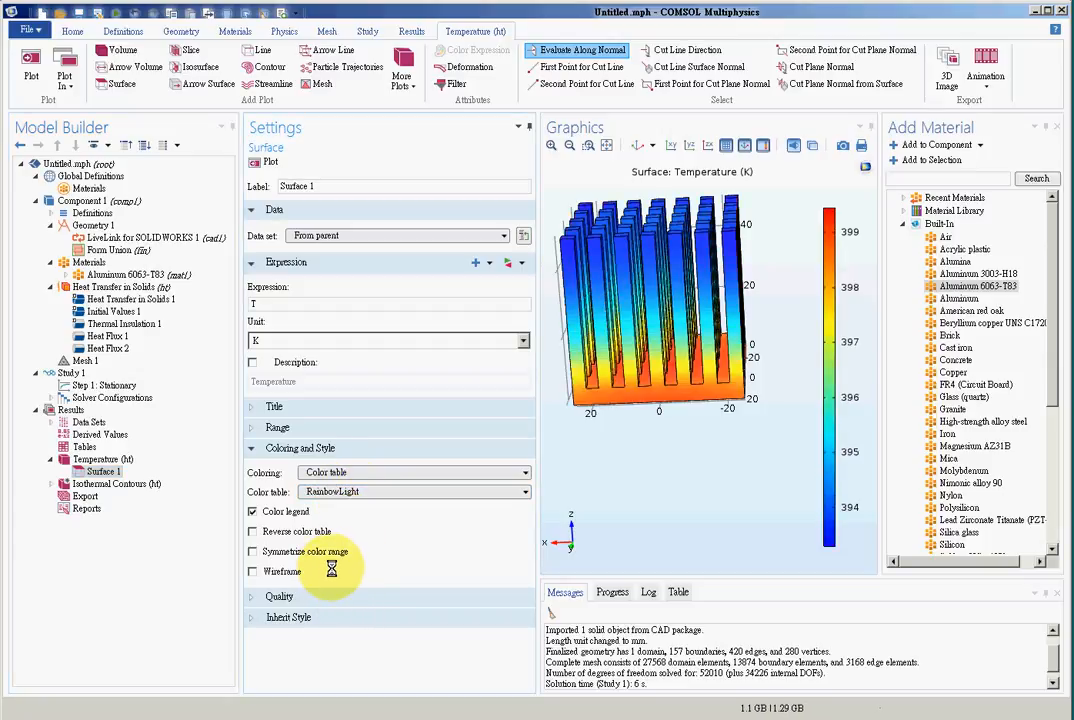
left_click(607, 146)
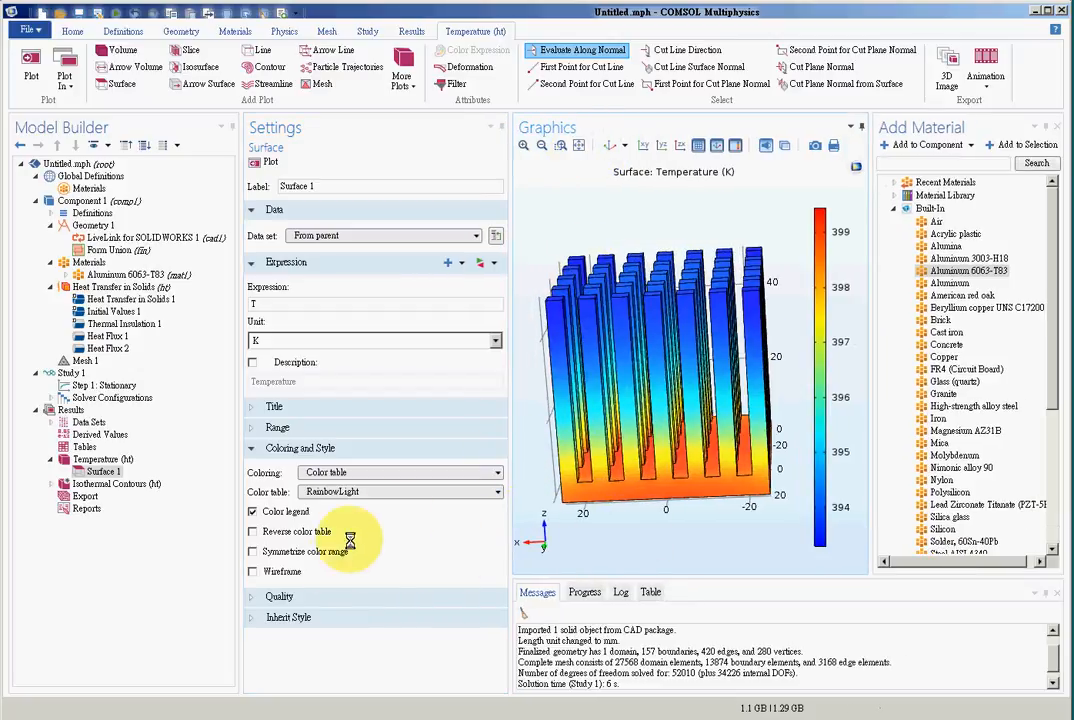
- Try the Thermal color table on the temperature surface plot and switch back to RainbowLight
left_click(378, 595)
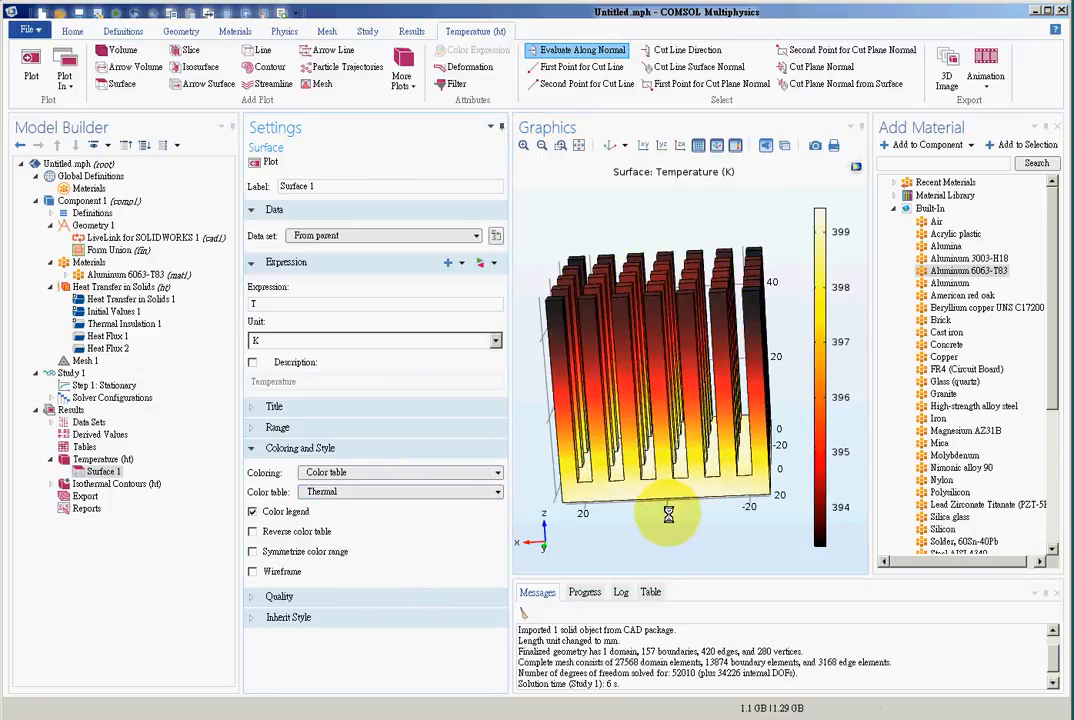
left_click(384, 491)
left_click(382, 568)
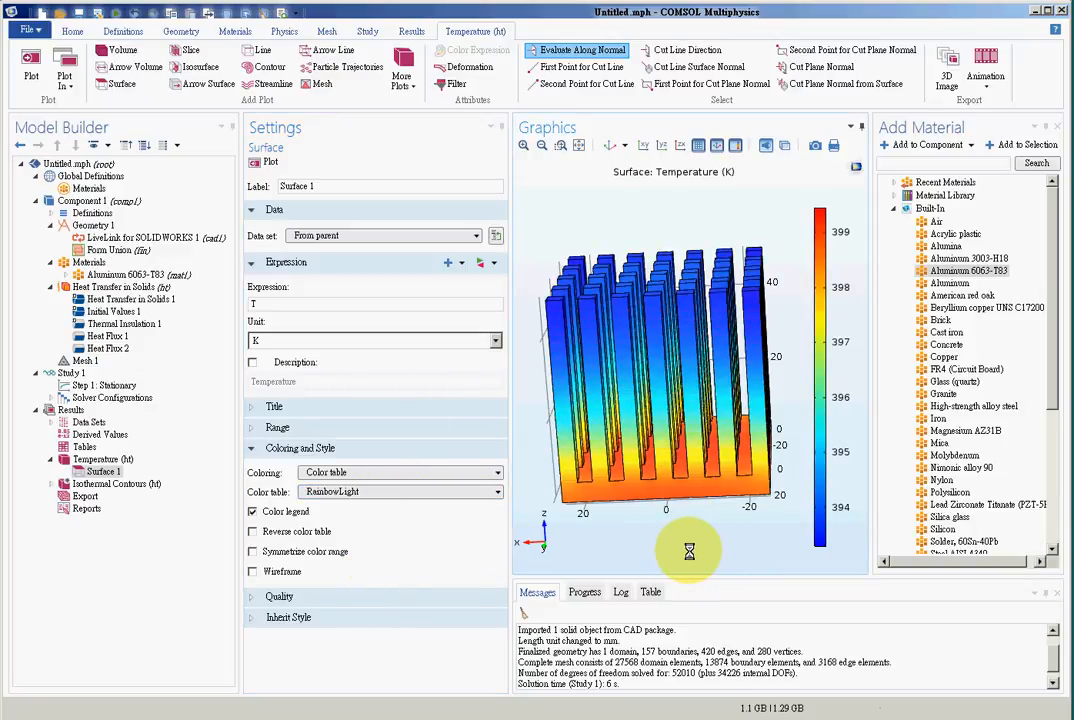
- Add a Point Evaluation to the derived values and evaluate the temperature T at point 132, a top corner of a central fin
left_click_drag(689, 551, 685, 591)
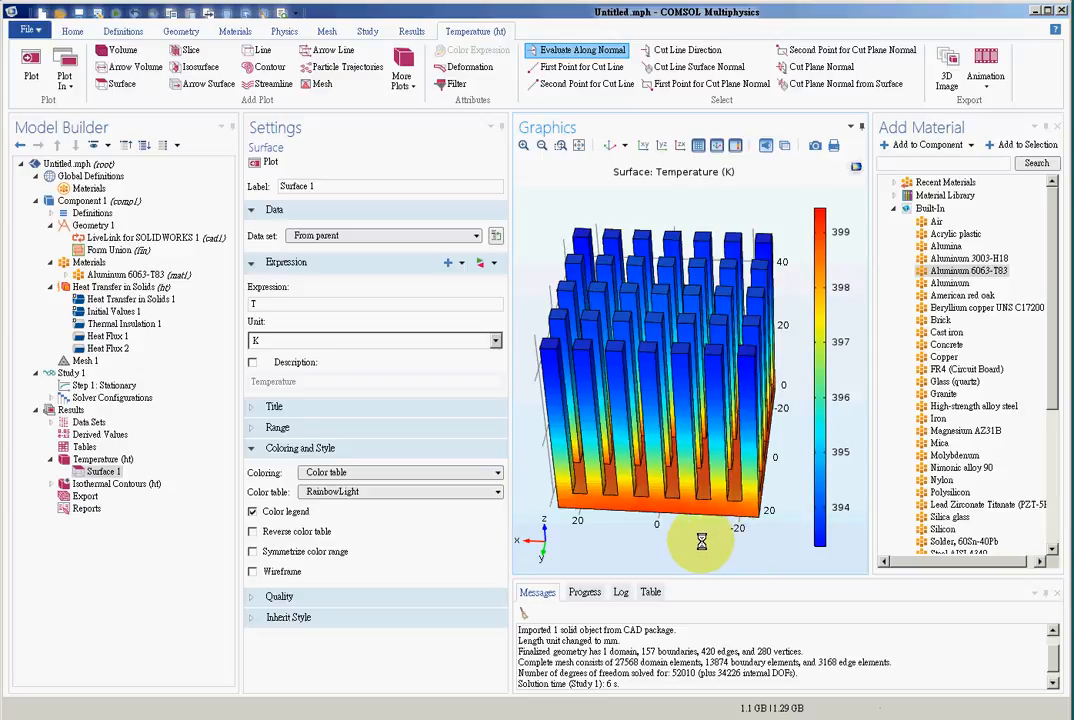
left_click(80, 433)
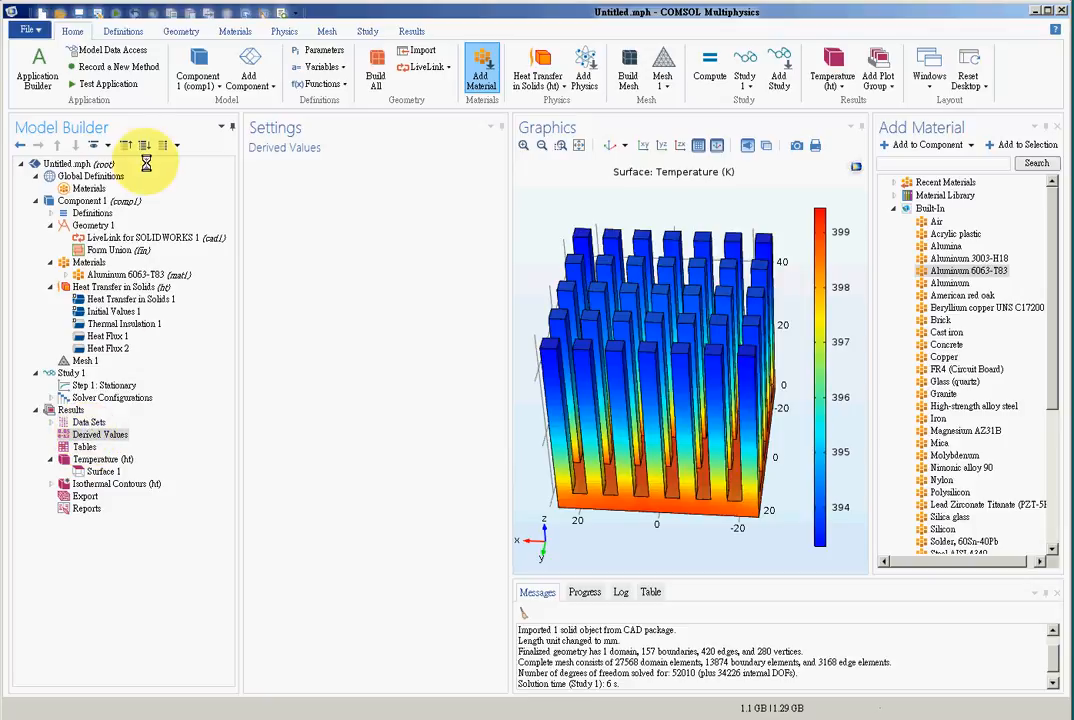
left_click(666, 303)
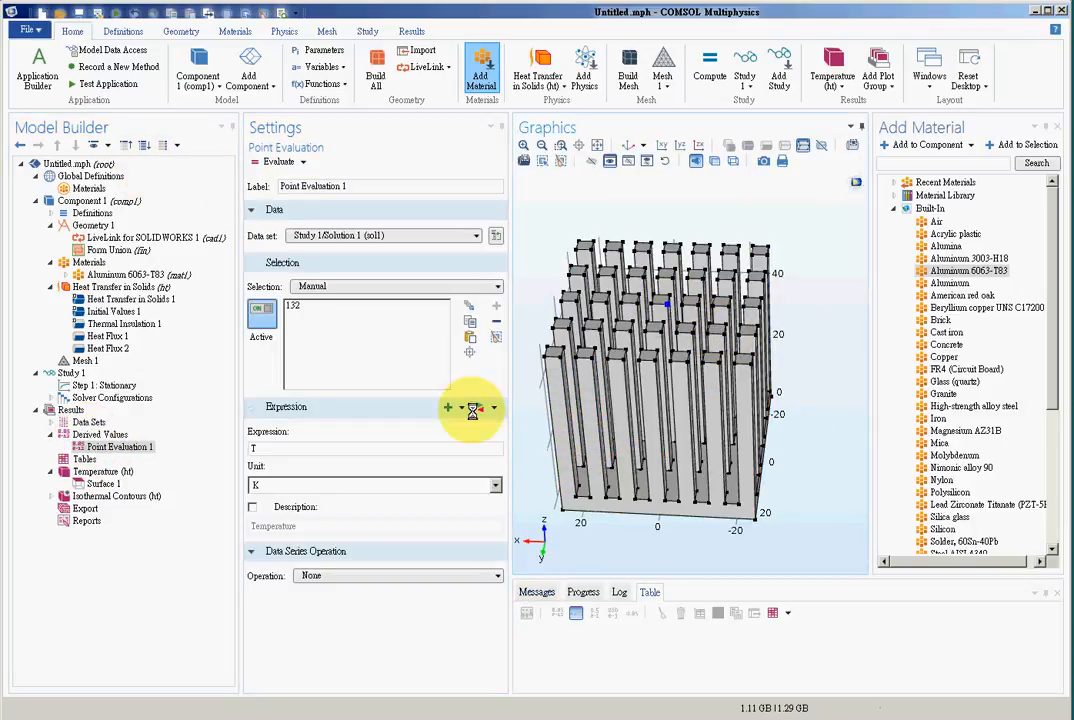
left_click(265, 161)
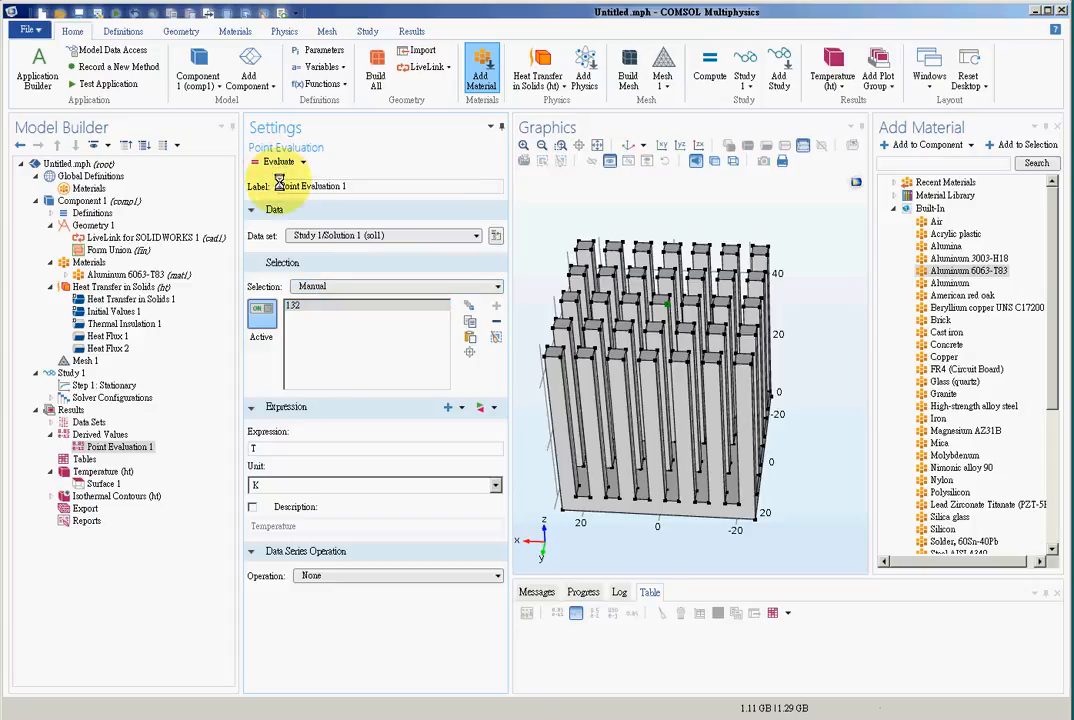